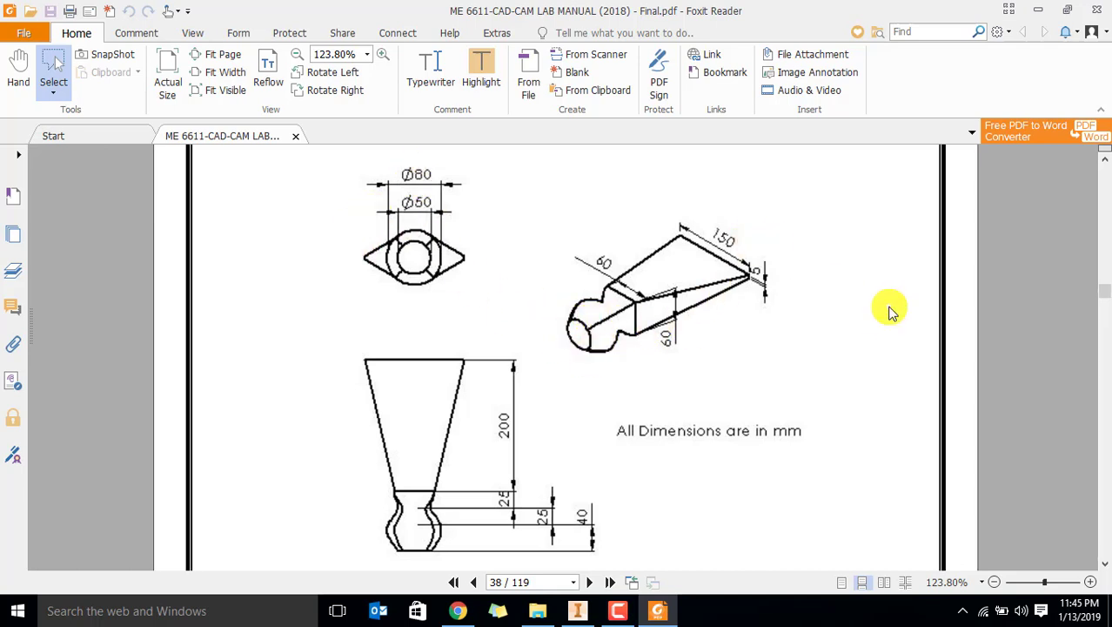
Examine the hammer's front, top and isometric views and their dimensions in the PDF drawing
scroll(475, 415, "down", 1)
scroll(477, 416, "up", 1)
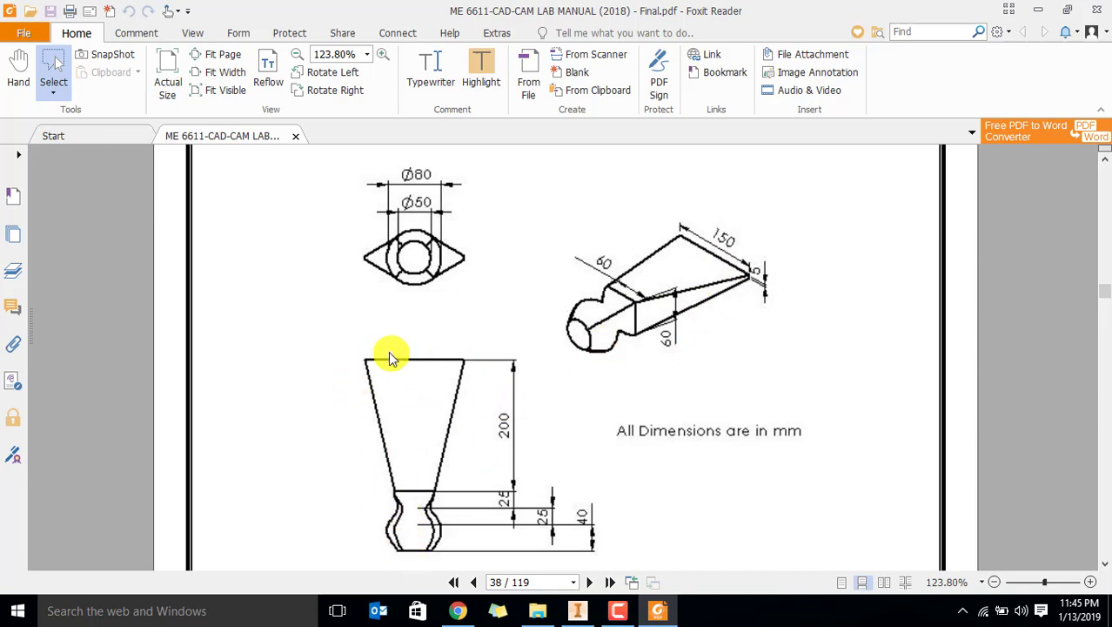
left_click_drag(368, 361, 516, 368)
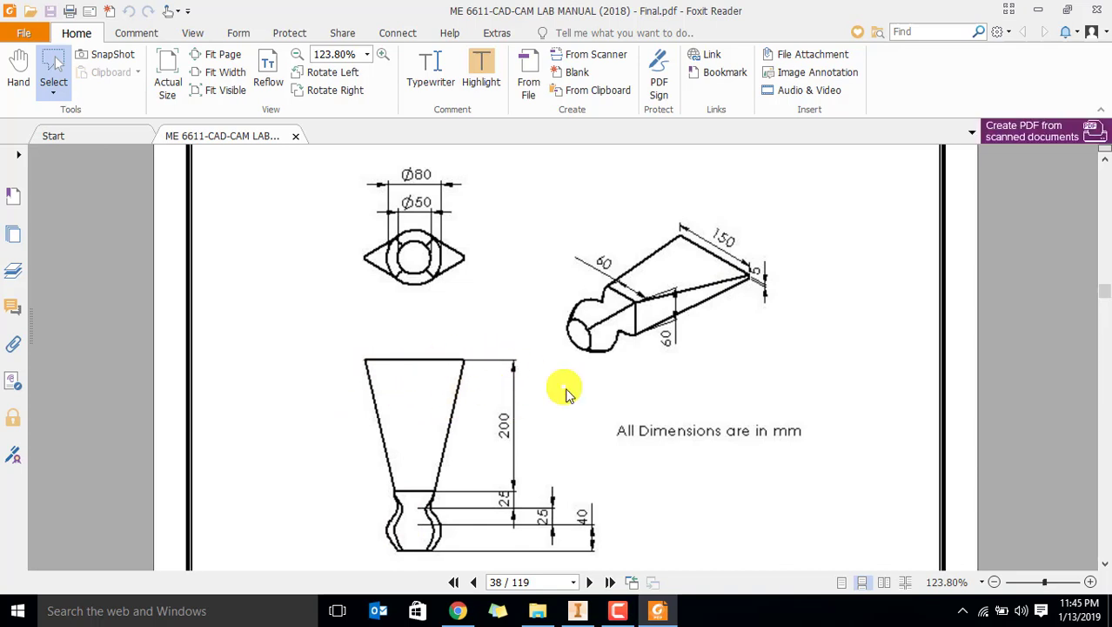
Switch to Inventor and start a 2D sketch on the XY origin plane
left_click(577, 610)
left_click(29, 65)
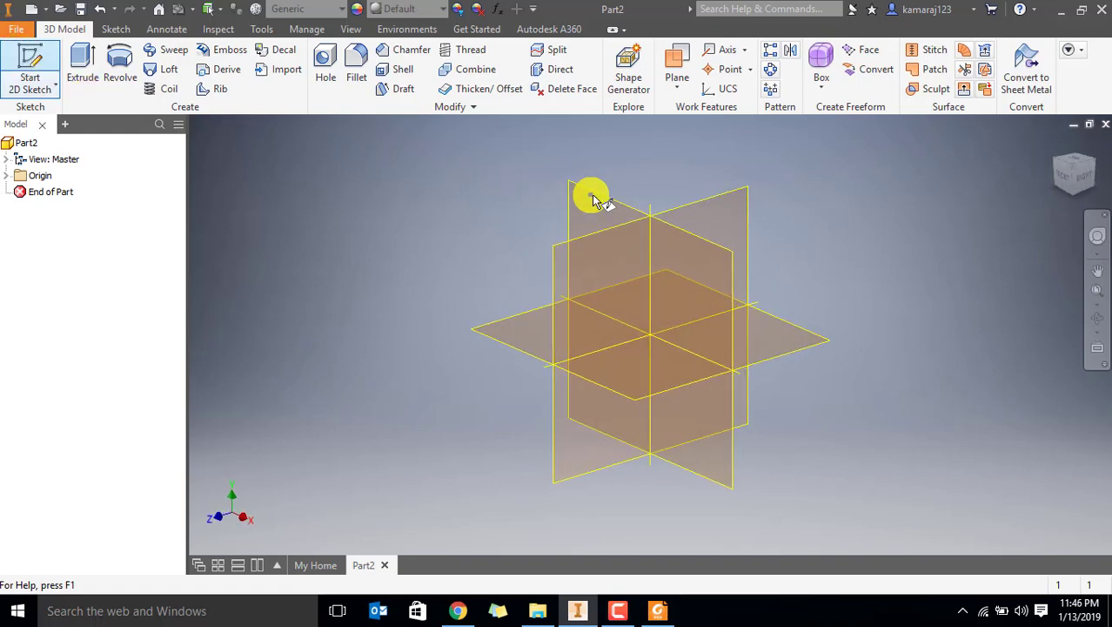
left_click(608, 200)
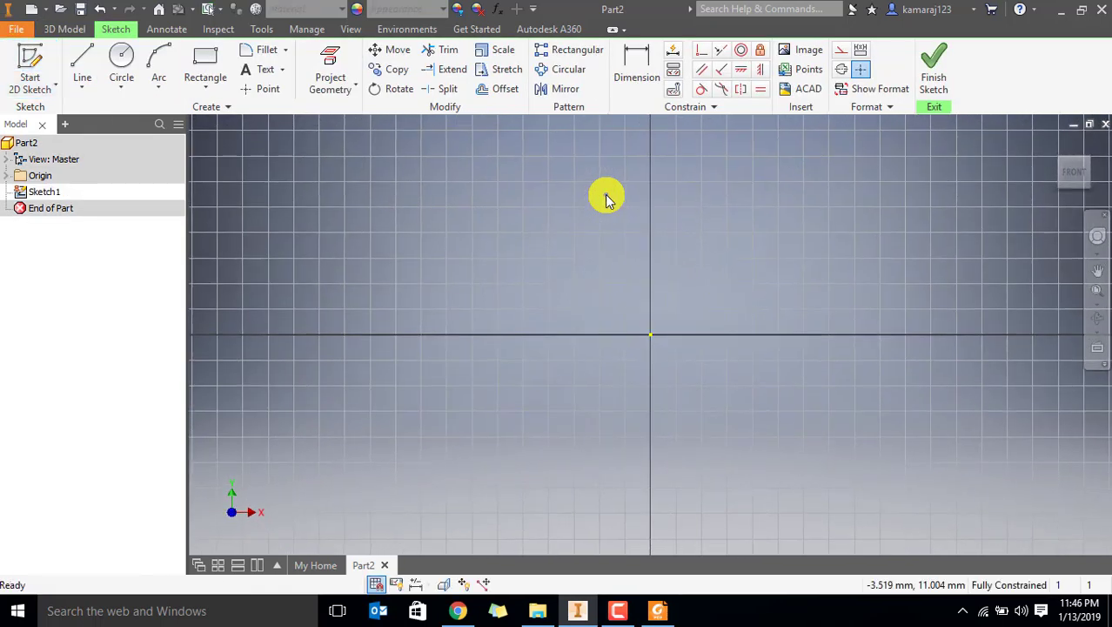
Check the dimensions of the wedge's wide, thin end in the Foxit Reader drawing, and return to Inventor
left_click(657, 610)
left_click_drag(669, 207, 793, 301)
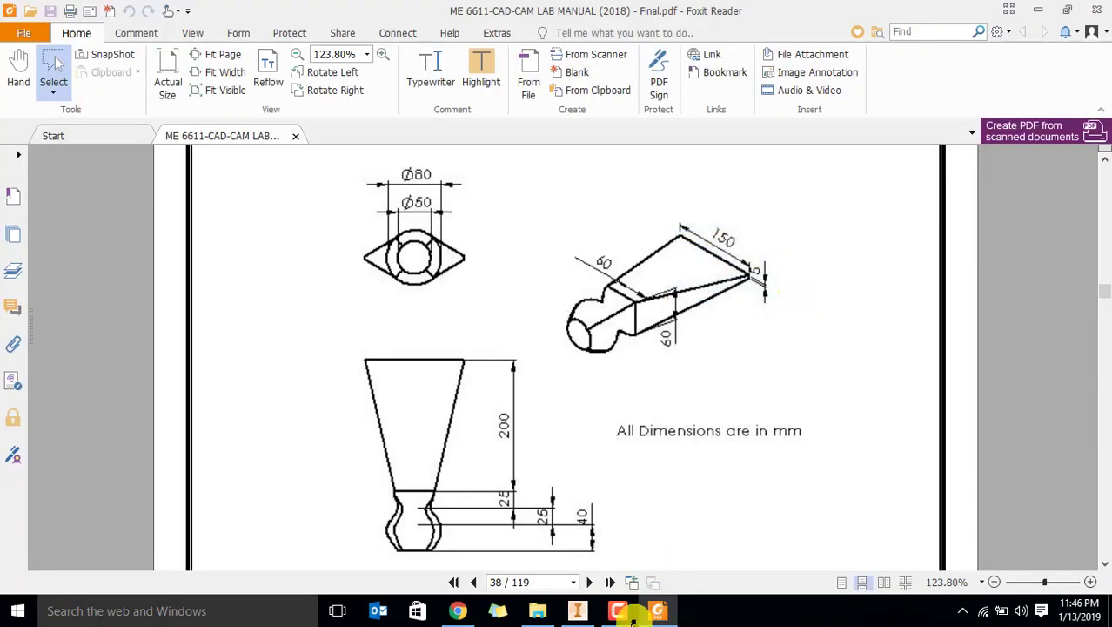
left_click(576, 611)
Draw a two-point center rectangle 150 mm wide and 5 mm high, centred on the sketch origin
left_click(208, 95)
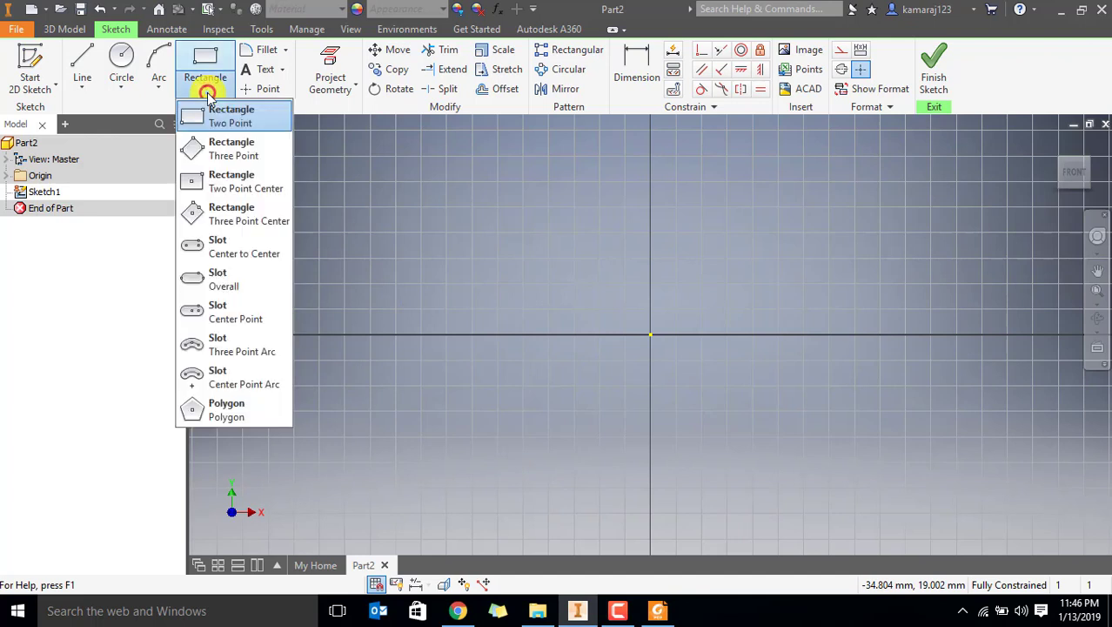
left_click(211, 179)
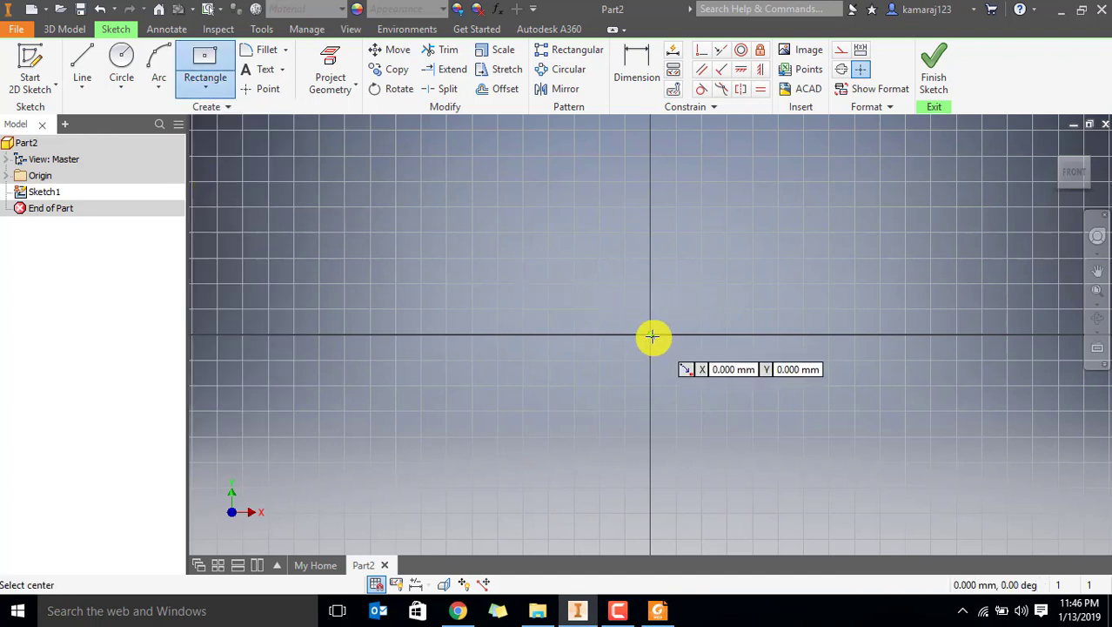
left_click(651, 334)
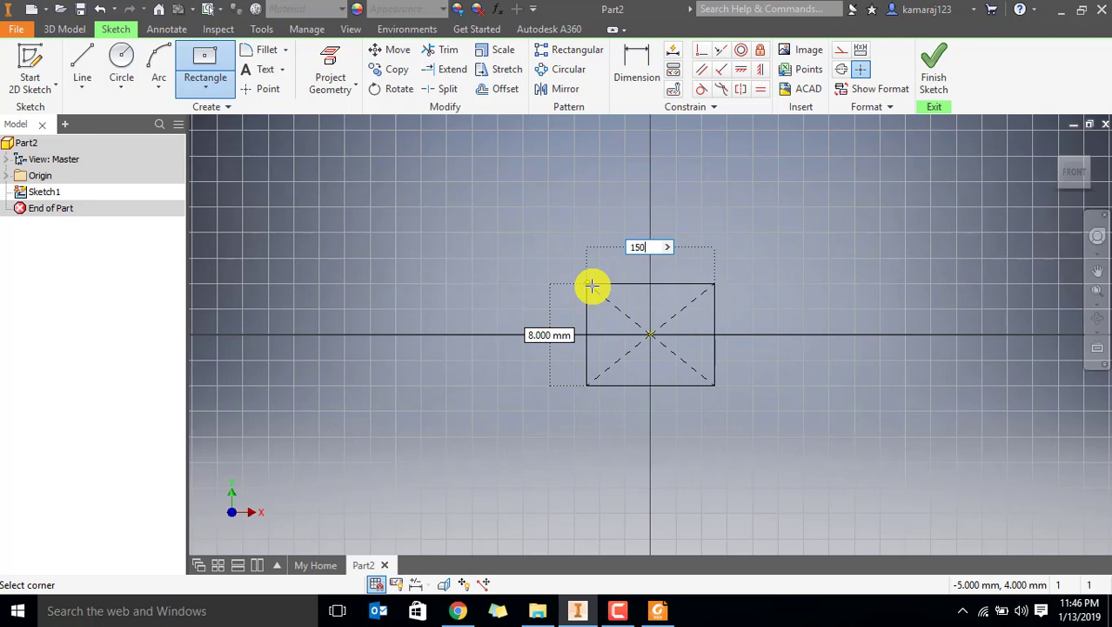
key("Tab")
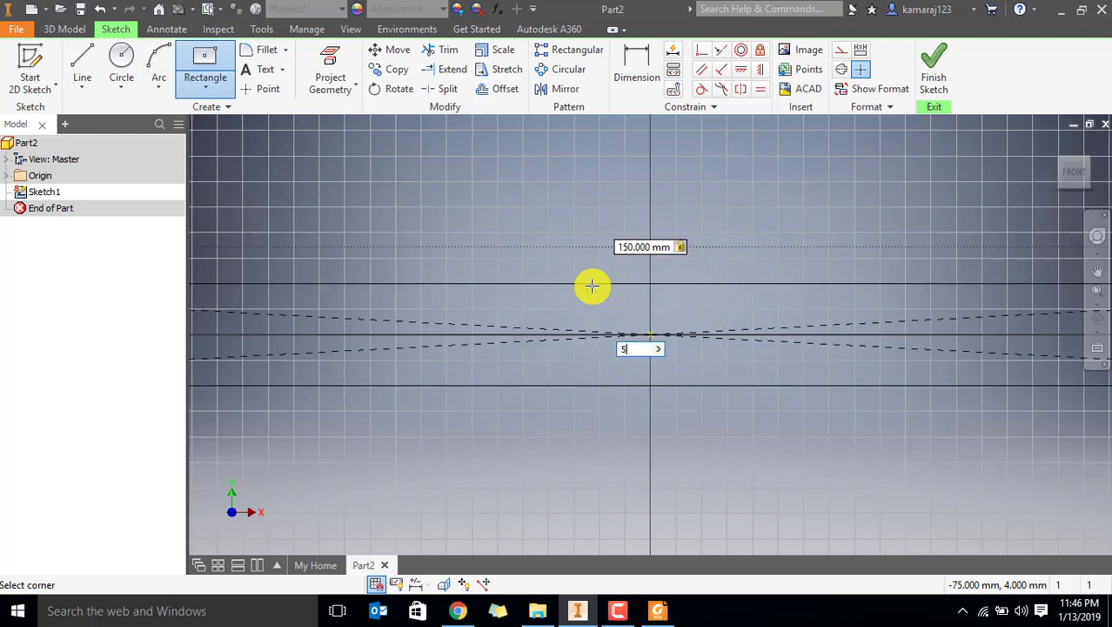
type("5")
key("Tab")
key("alt+Tab")
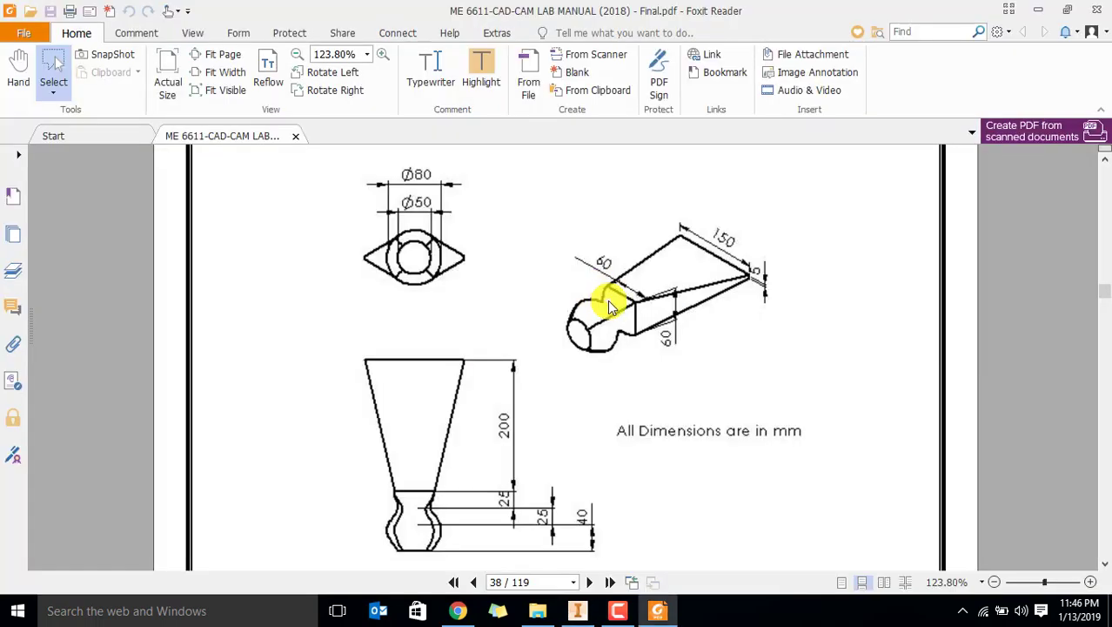
key("alt+Tab")
key("Return")
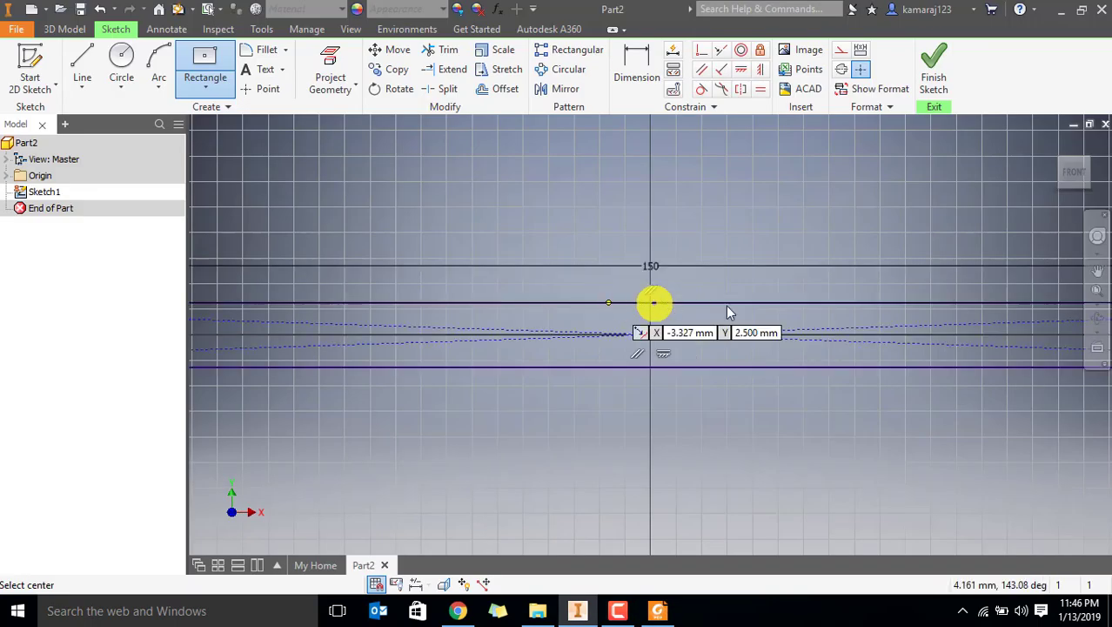
scroll(735, 290, "down", 4)
key("Escape")
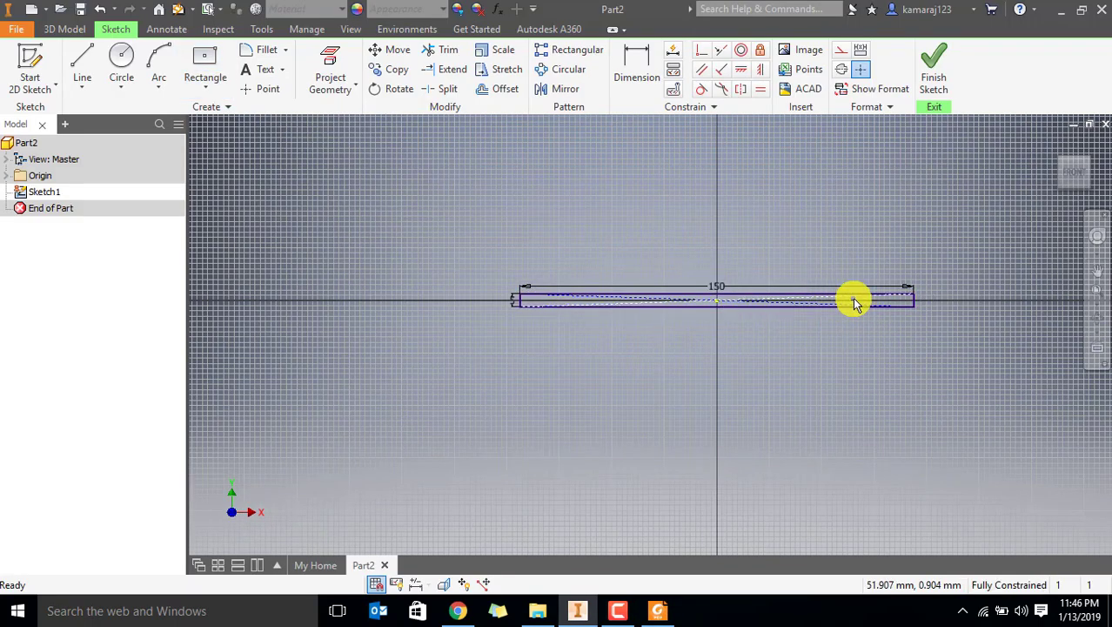
Finish the sketch of the thin rectangle and return to the 3D model environment
scroll(585, 320, "down", 2)
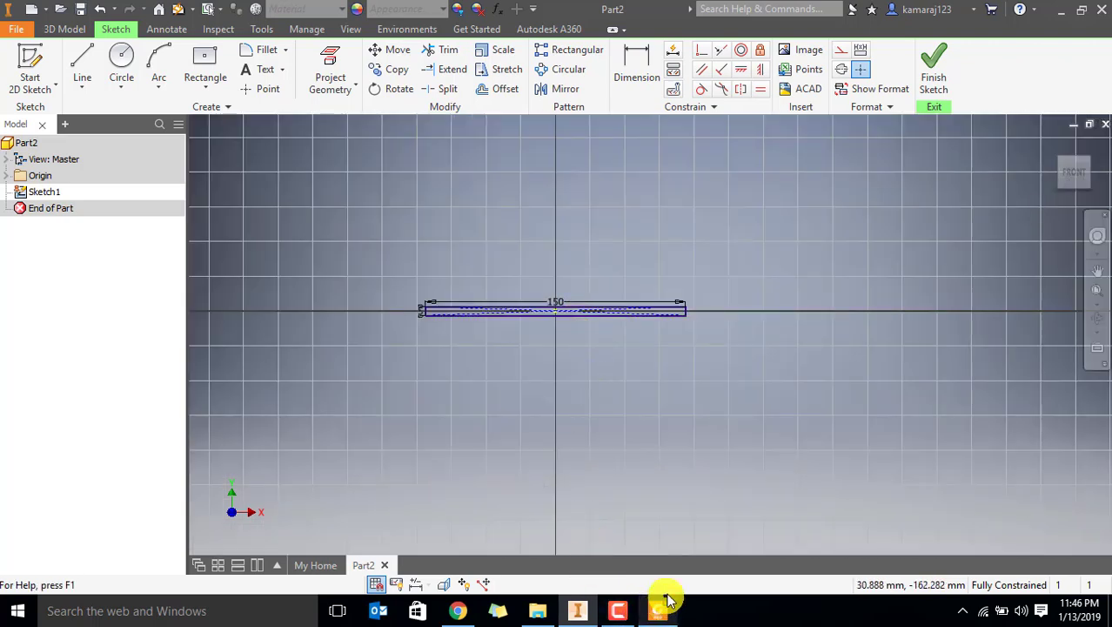
scroll(542, 298, "up", 3)
middle_click_drag(439, 272, 497, 253)
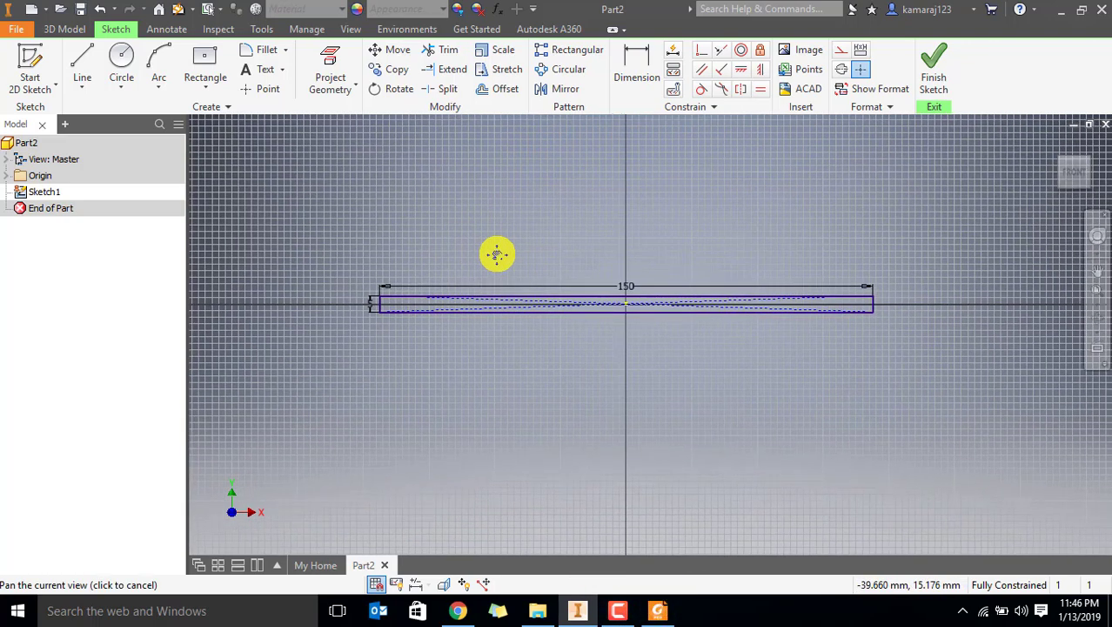
left_click(935, 67)
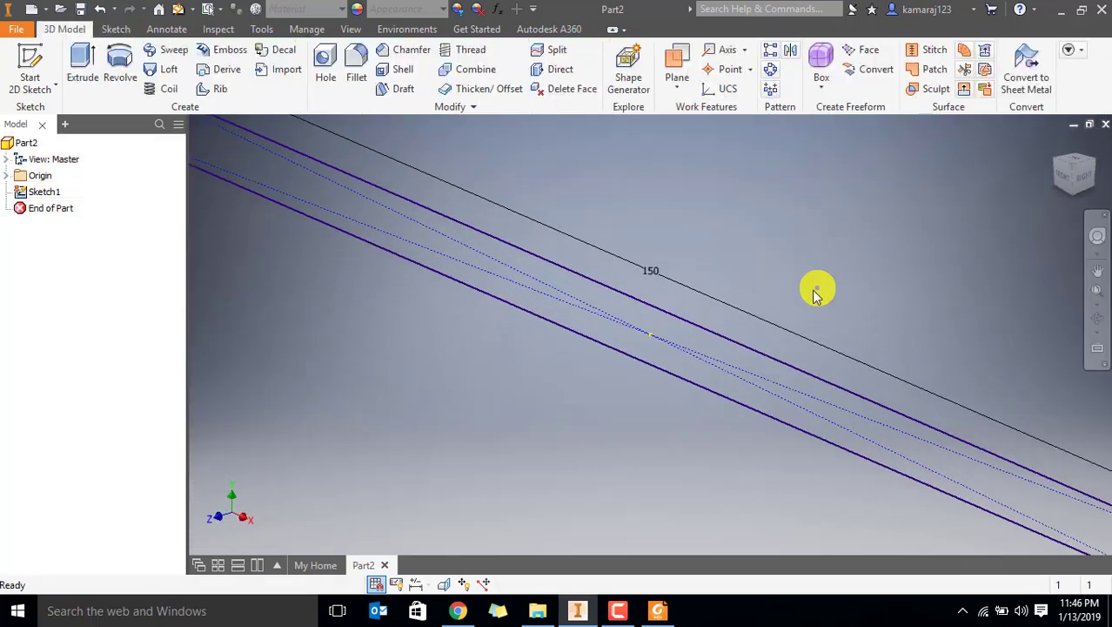
scroll(816, 296, "down", 5)
middle_click_drag(857, 276, 794, 280)
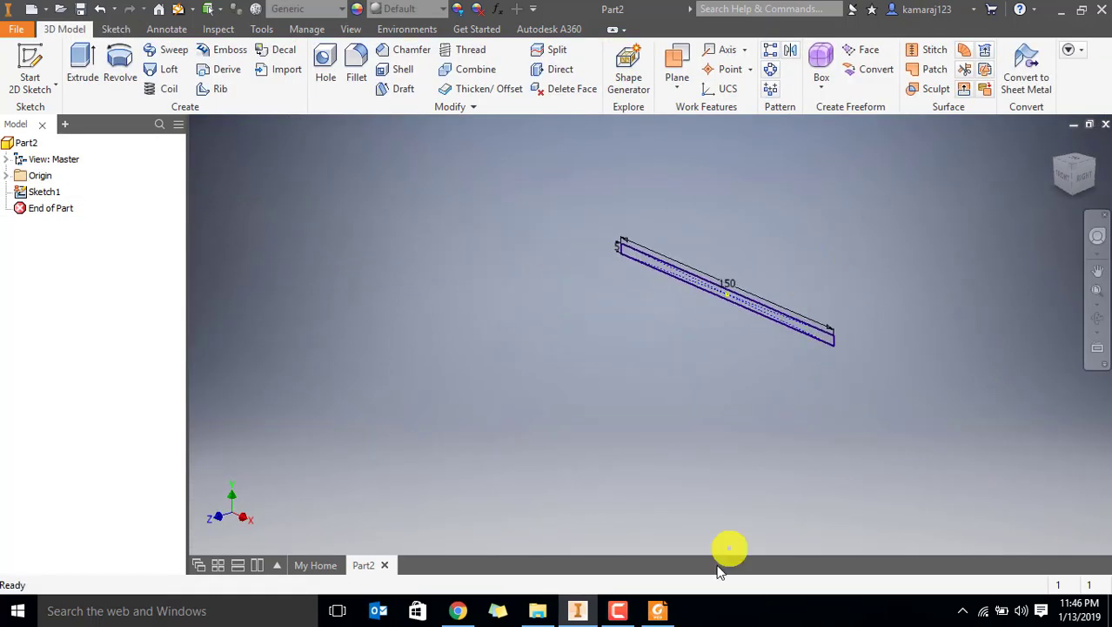
Check the square end's size and its distance from the thin end in the Foxit Reader drawing, and return to Inventor
left_click(658, 610)
left_click_drag(680, 215, 794, 293)
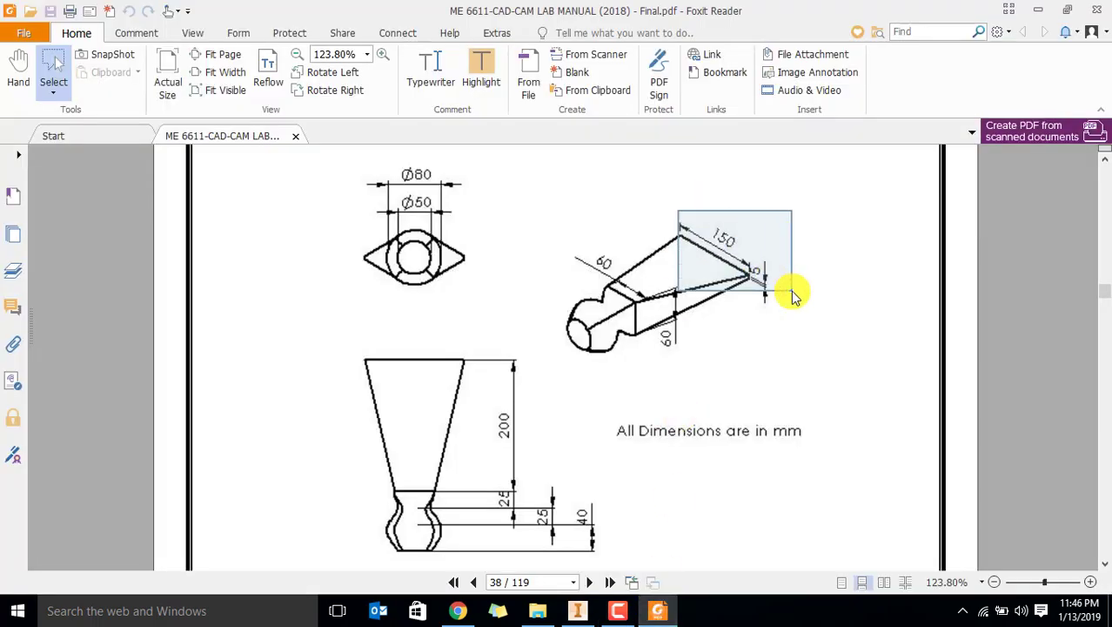
left_click_drag(623, 307, 654, 352)
left_click(587, 611)
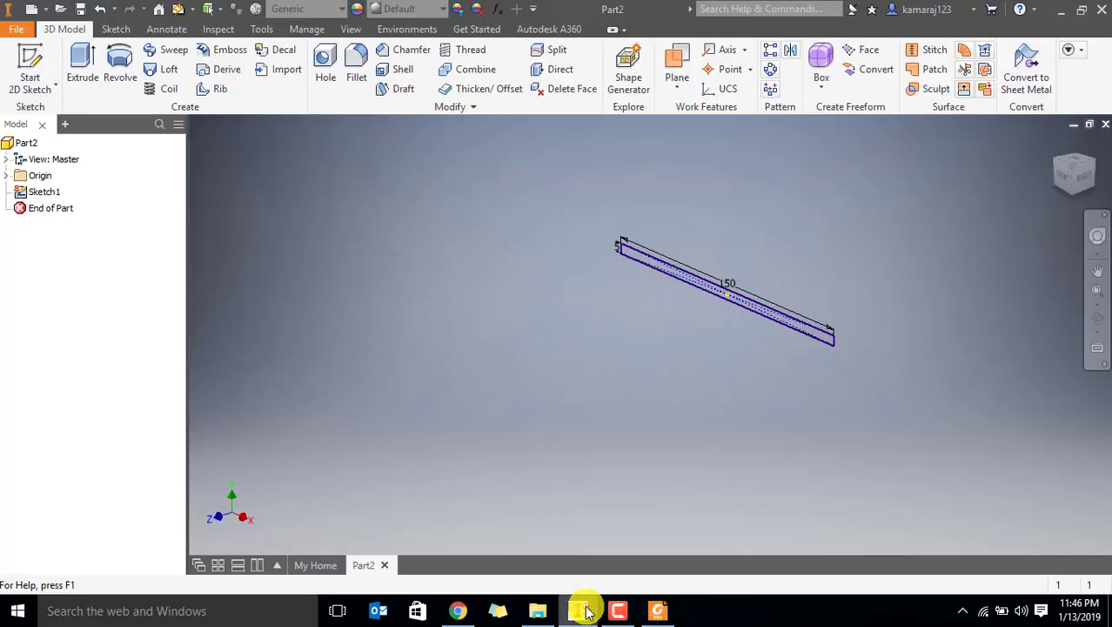
left_click(44, 198)
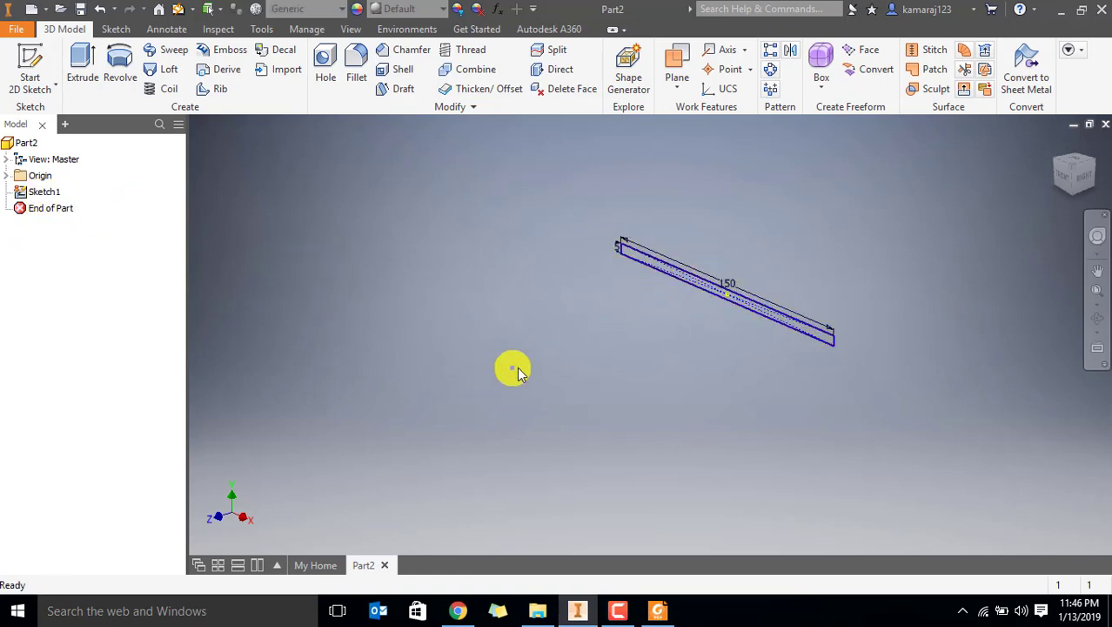
left_click(660, 612)
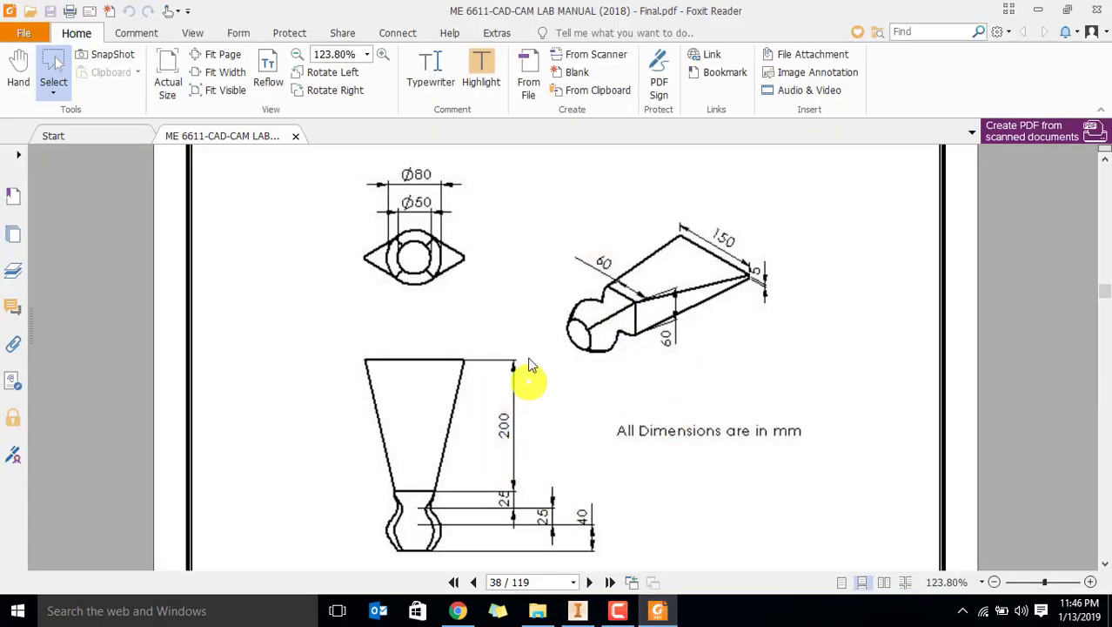
left_click(590, 613)
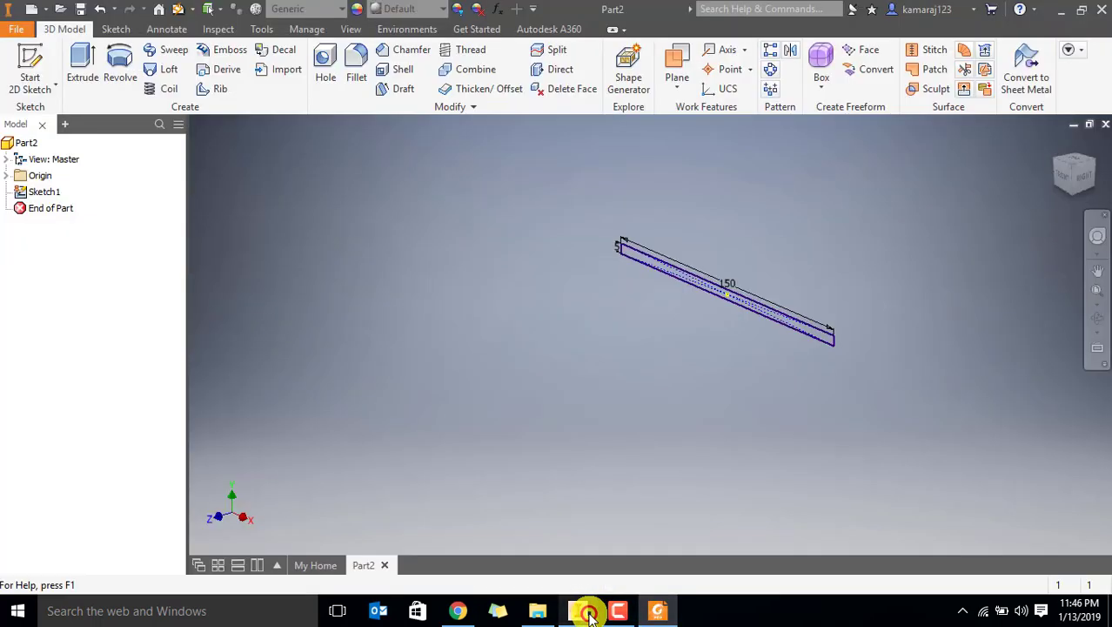
Create a work plane offset 200 mm from the XY origin plane
left_click(42, 192)
left_click(677, 90)
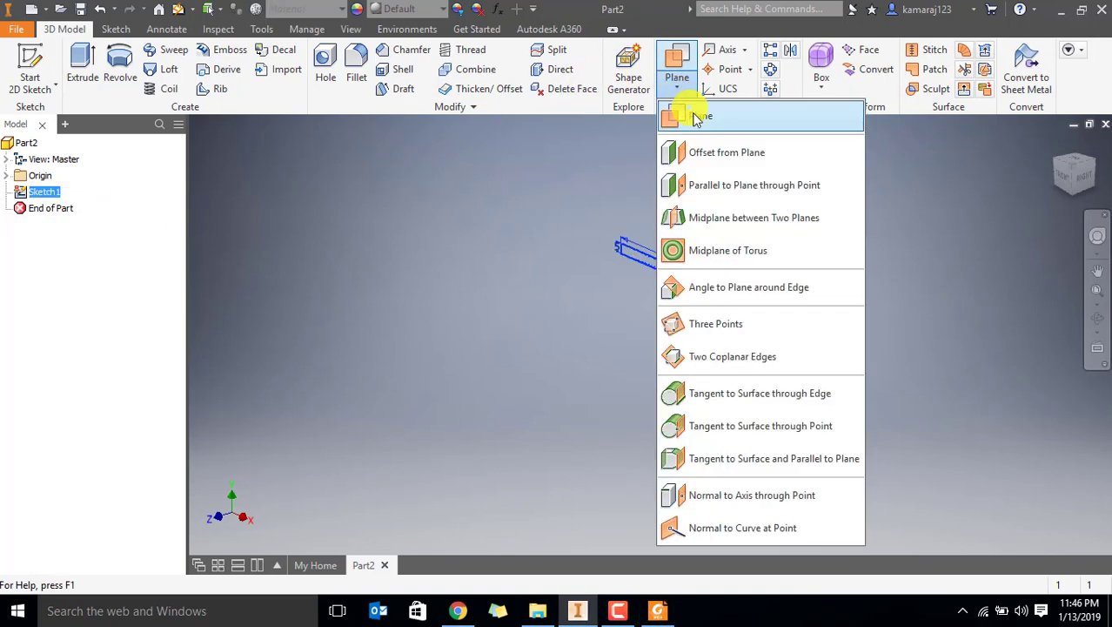
left_click(725, 162)
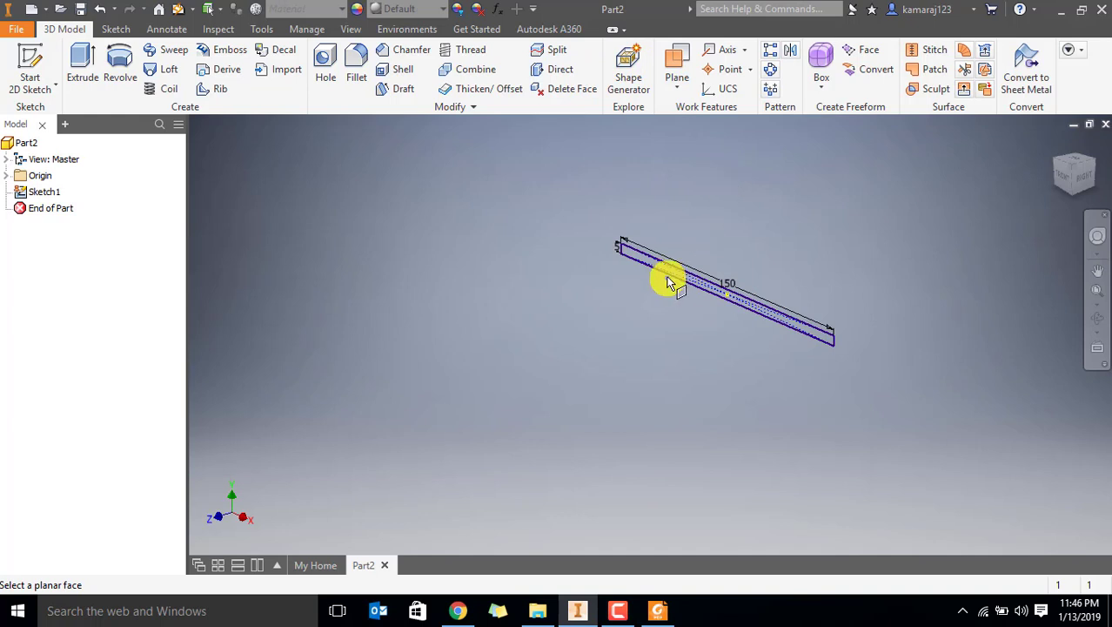
left_click(6, 175)
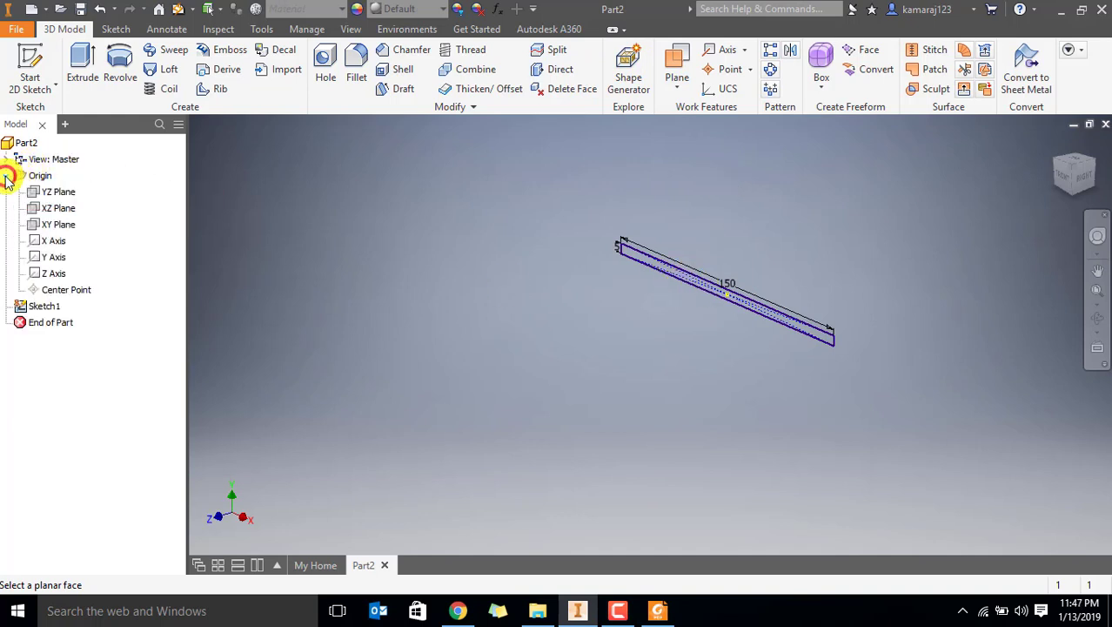
left_click(56, 225)
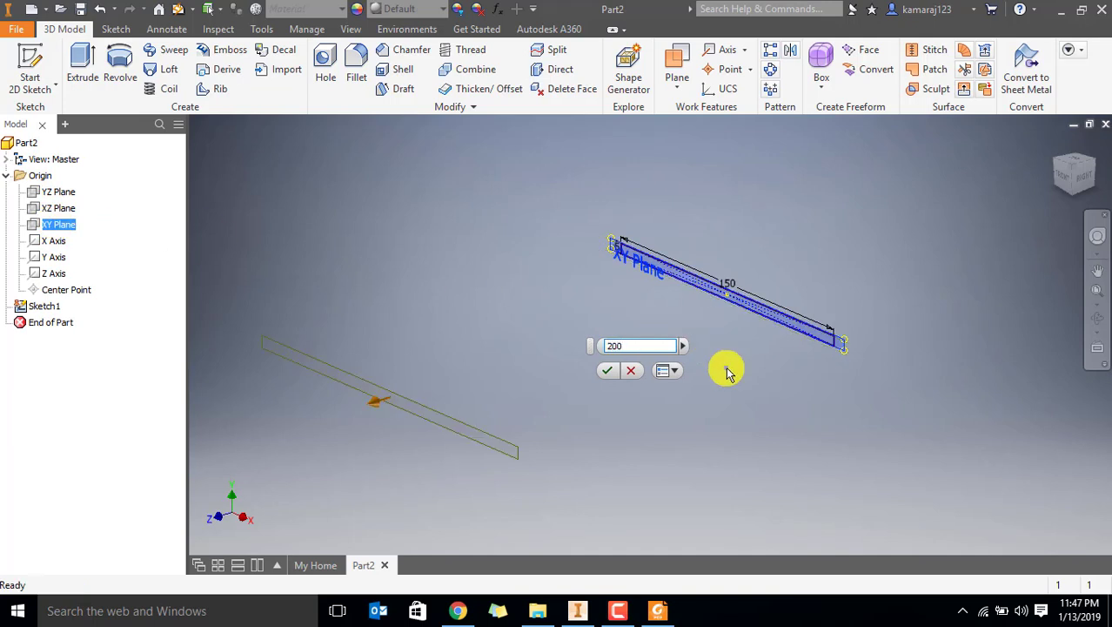
left_click(606, 371)
Start a 2D sketch on the new offset work plane
scroll(443, 375, "down", 3)
scroll(443, 375, "up", 3)
scroll(442, 375, "down", 1)
middle_click_drag(442, 376, 470, 304)
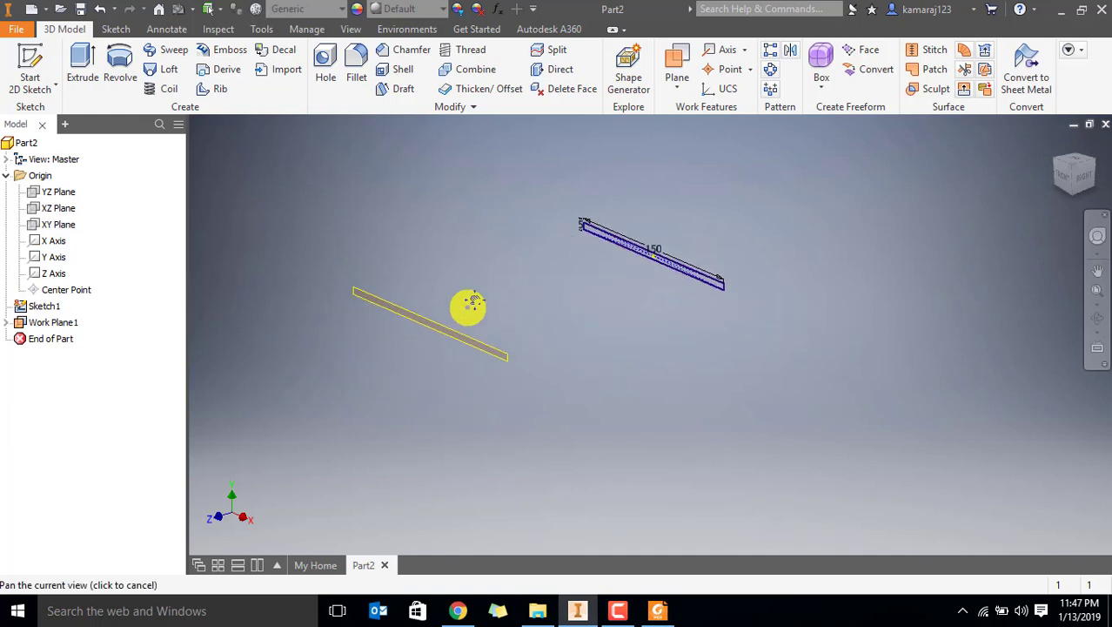
scroll(443, 293, "up", 3)
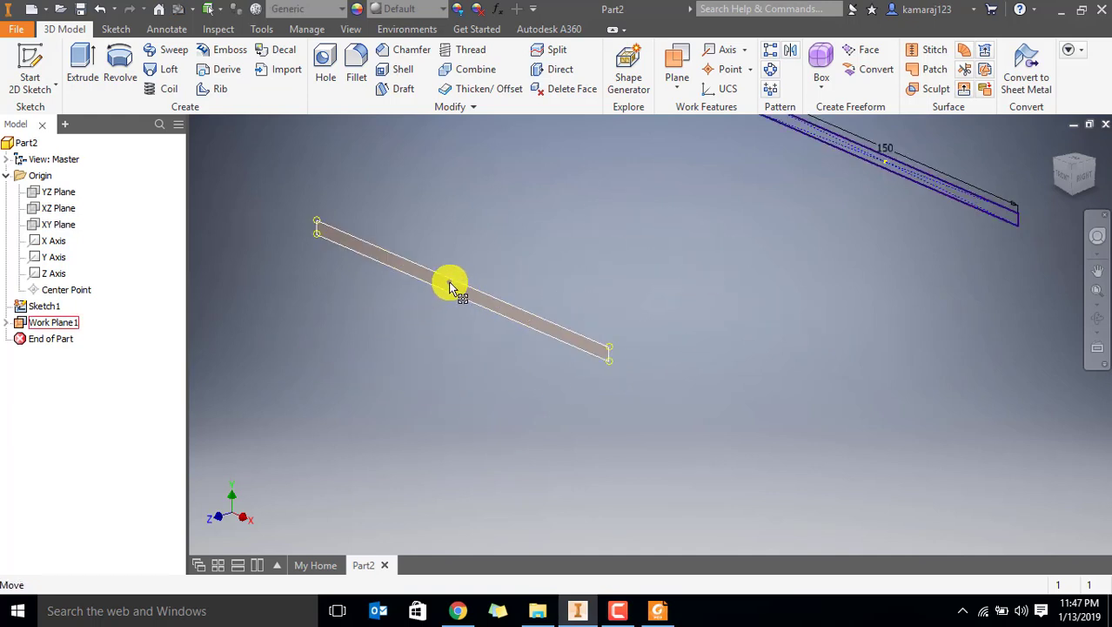
left_click(30, 70)
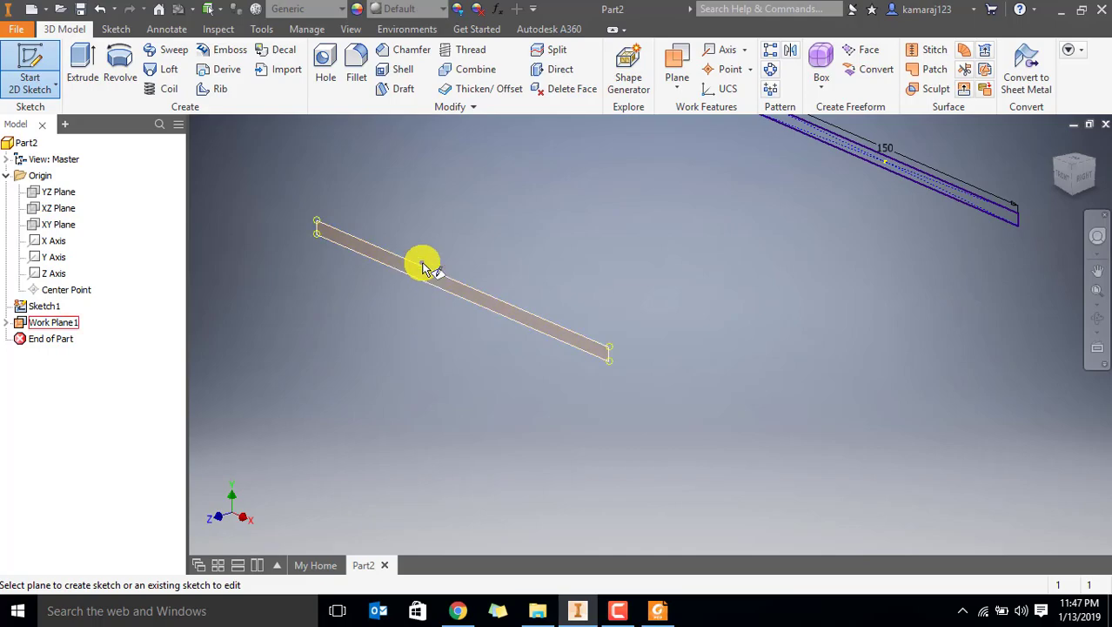
left_click(424, 267)
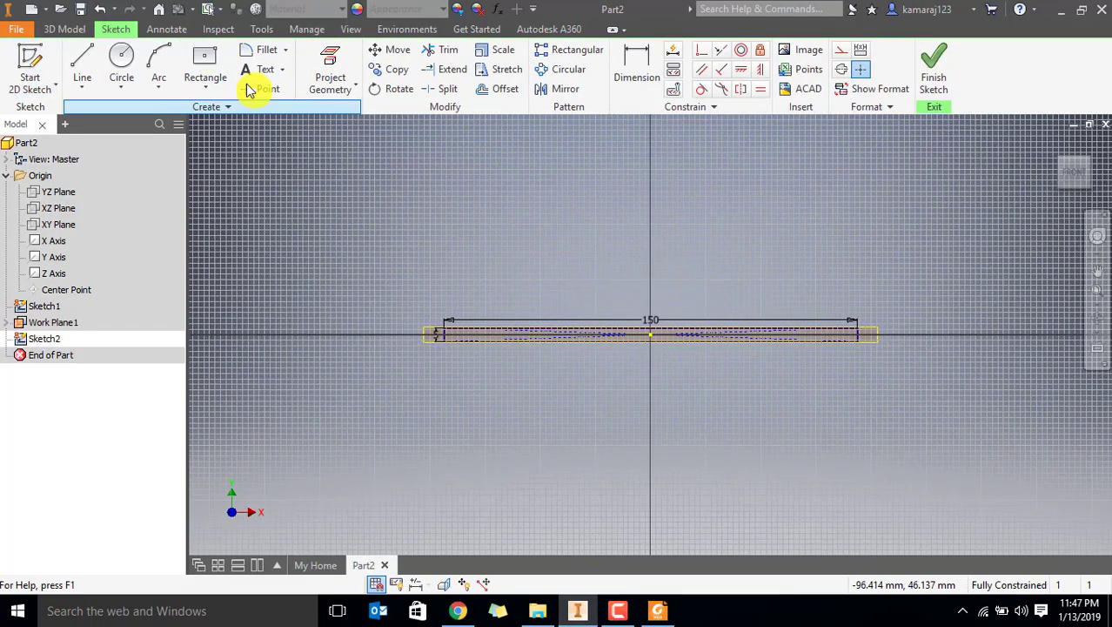
Draw a 60 mm by 60 mm center rectangle at the sketch origin and finish the sketch
left_click(209, 65)
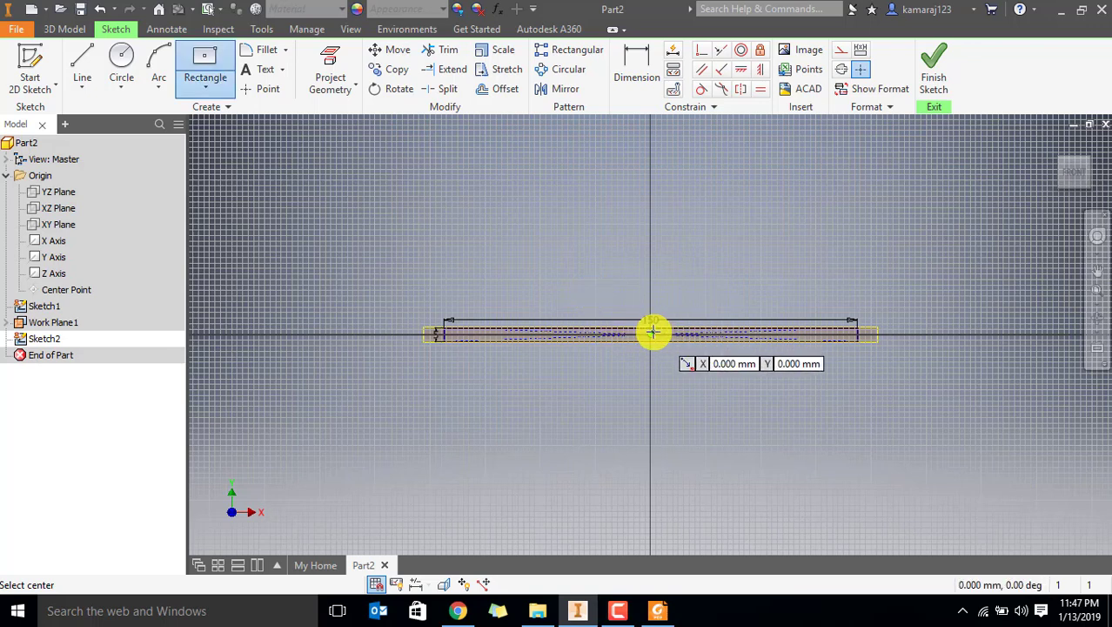
scroll(673, 338, "up", 2)
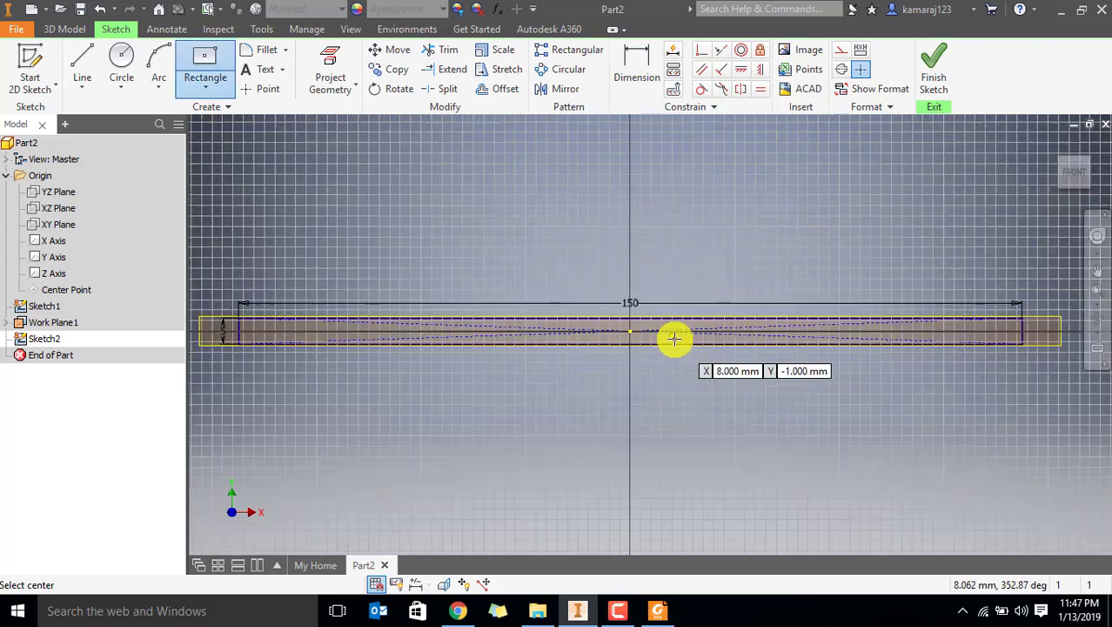
left_click(631, 332)
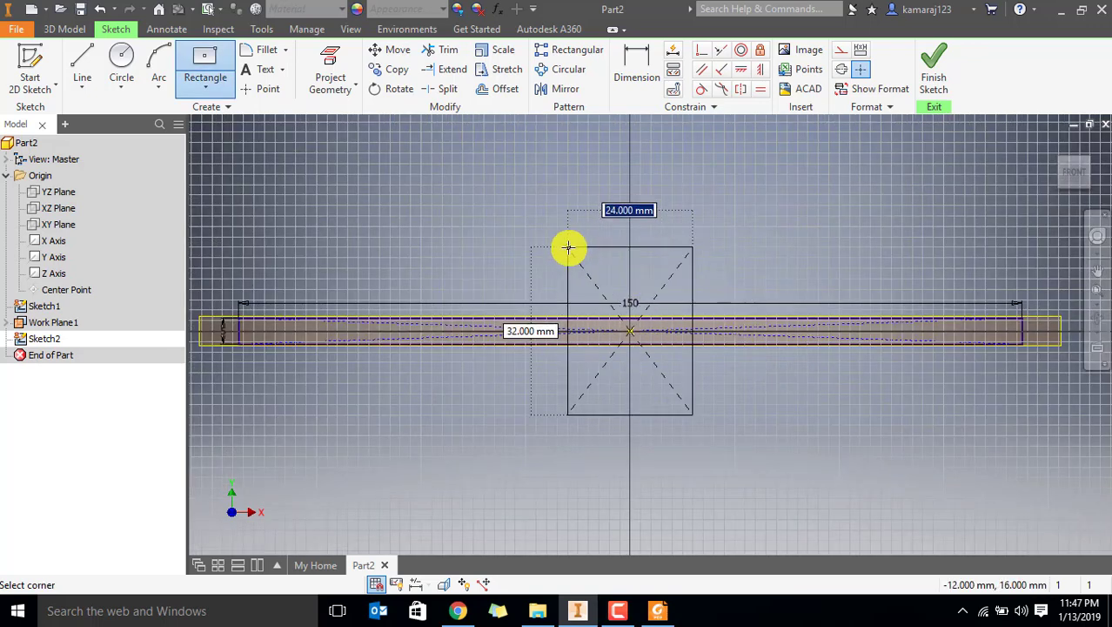
type("60")
key("Tab")
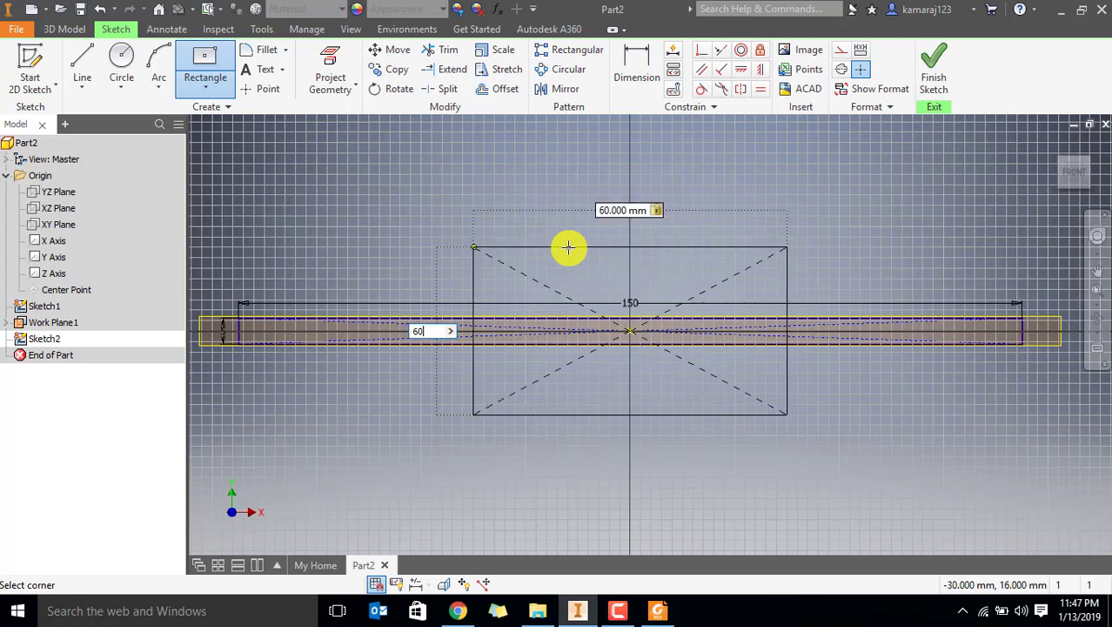
key("Return")
scroll(678, 288, "down", 2)
key("Escape")
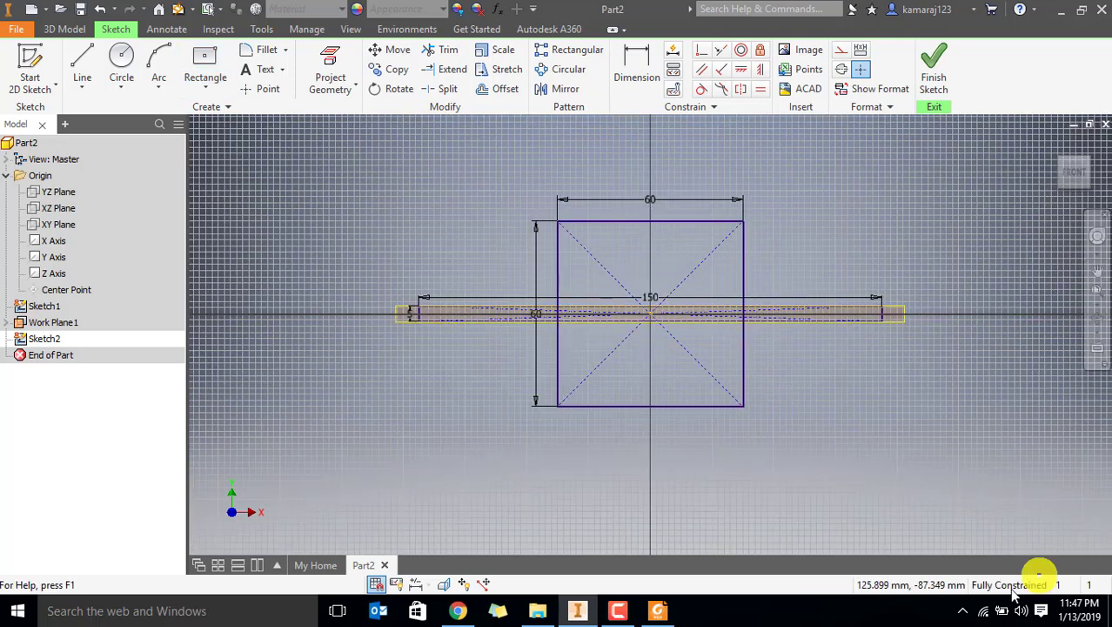
left_click(937, 74)
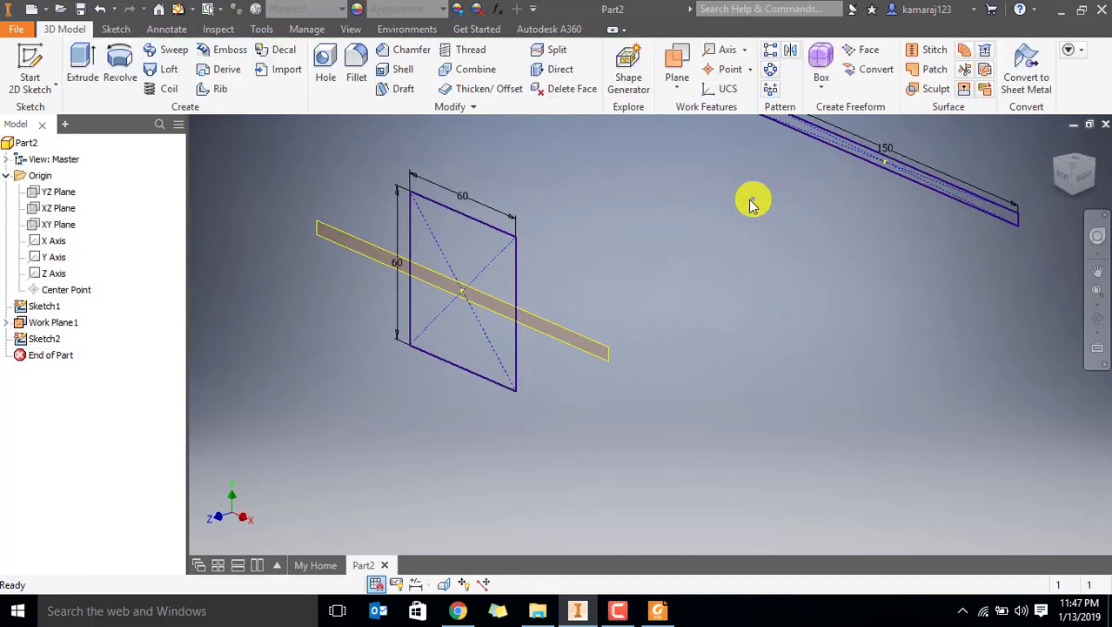
Create a work plane offset 25 mm from the square profile's work plane, checking the neck spacing in the Foxit Reader drawing
scroll(753, 202, "down", 2)
middle_click_drag(730, 230, 623, 287)
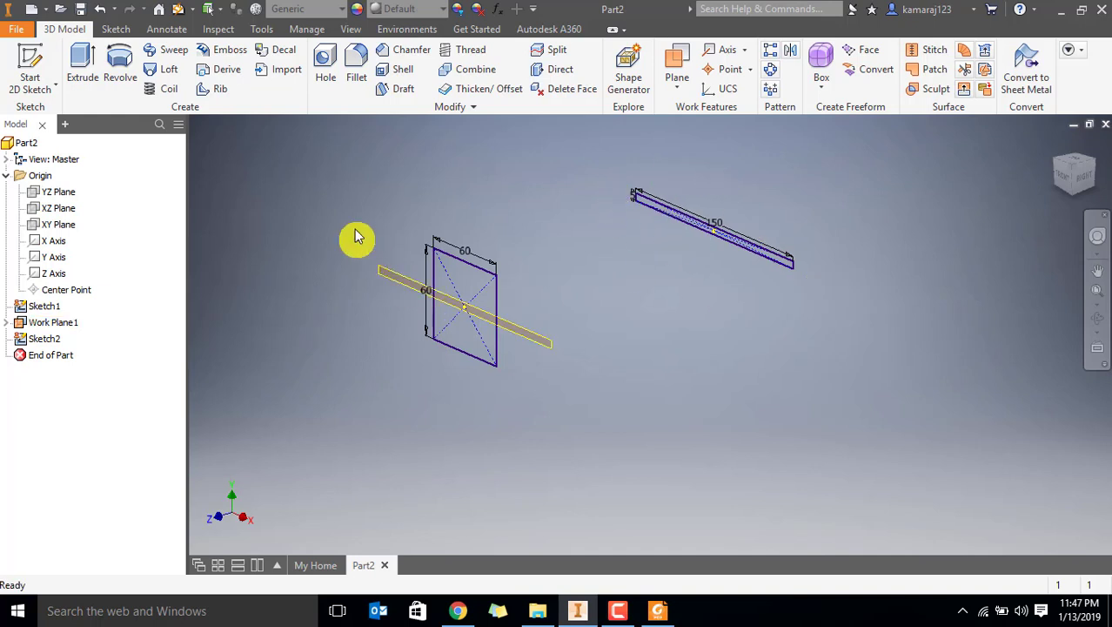
left_click(6, 175)
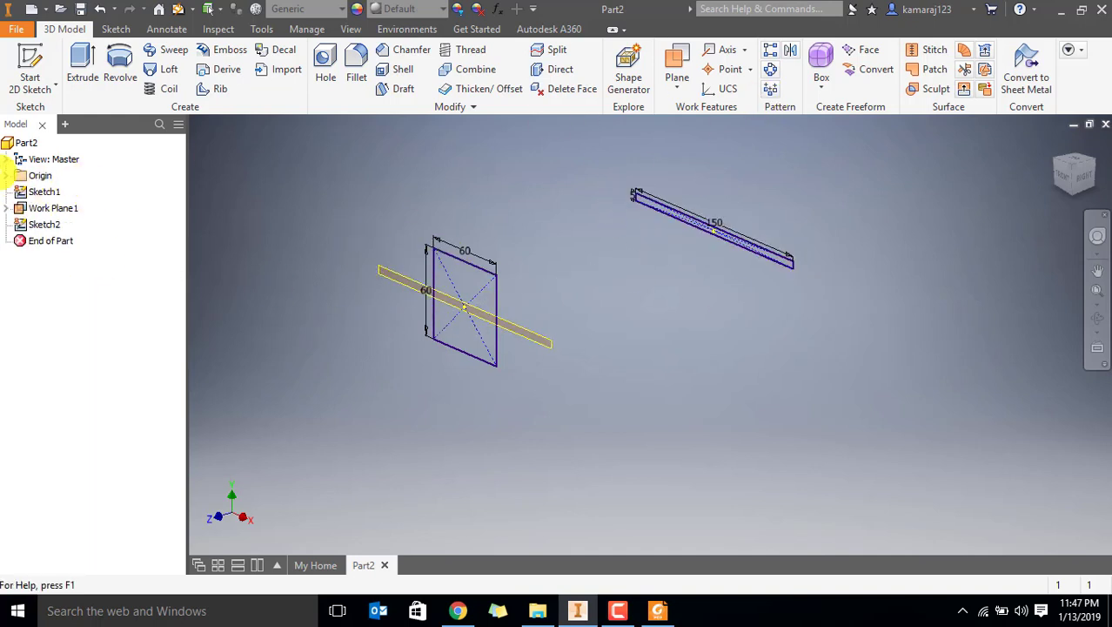
left_click(44, 209)
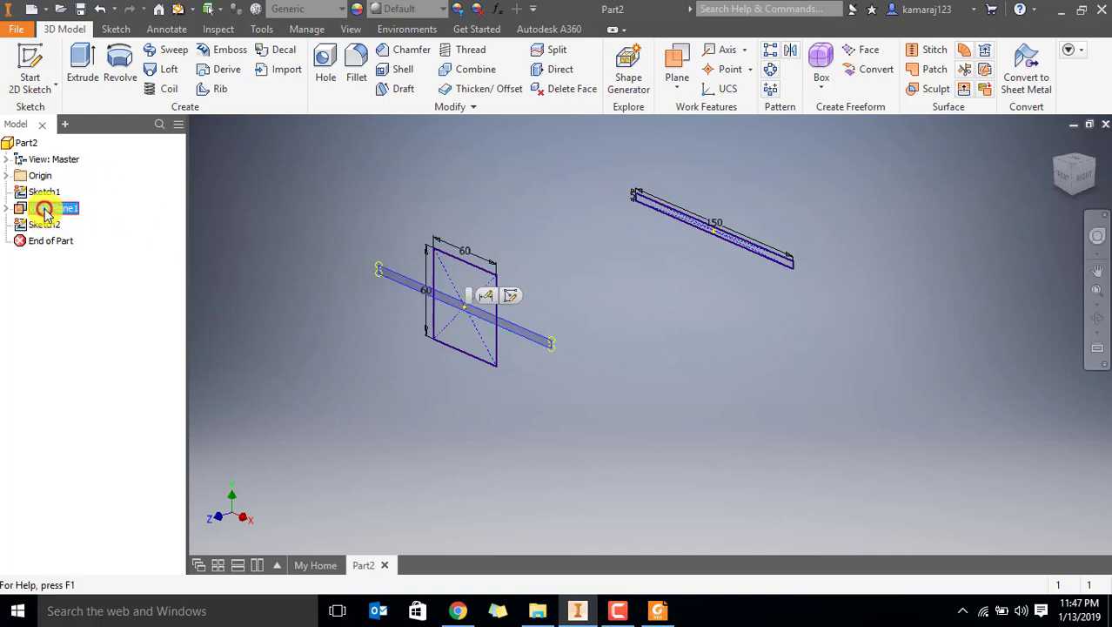
left_click(677, 83)
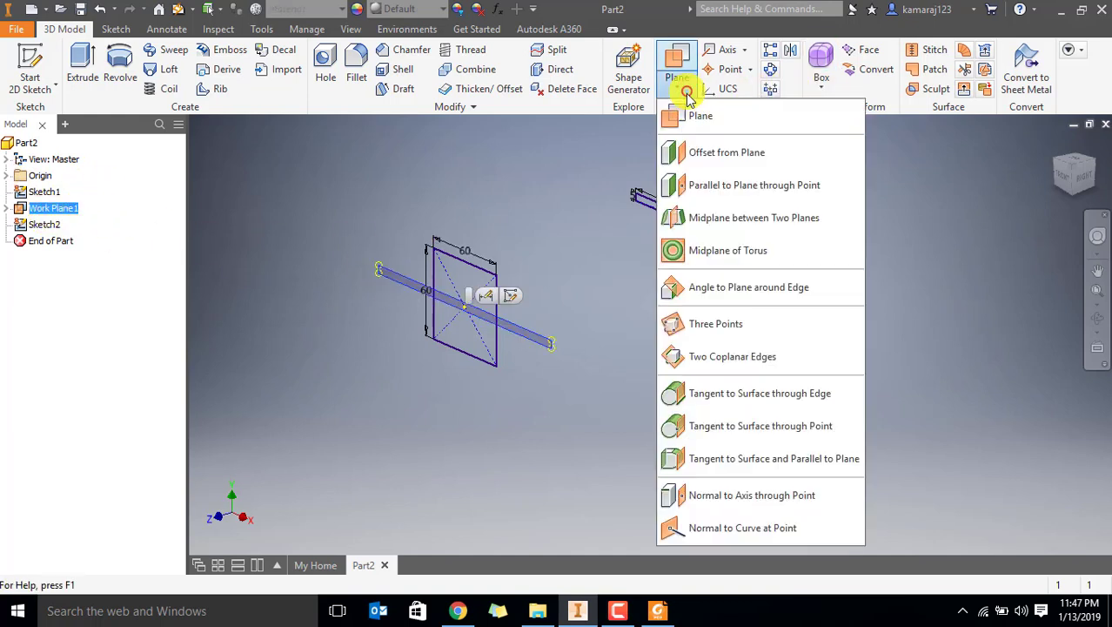
left_click(701, 157)
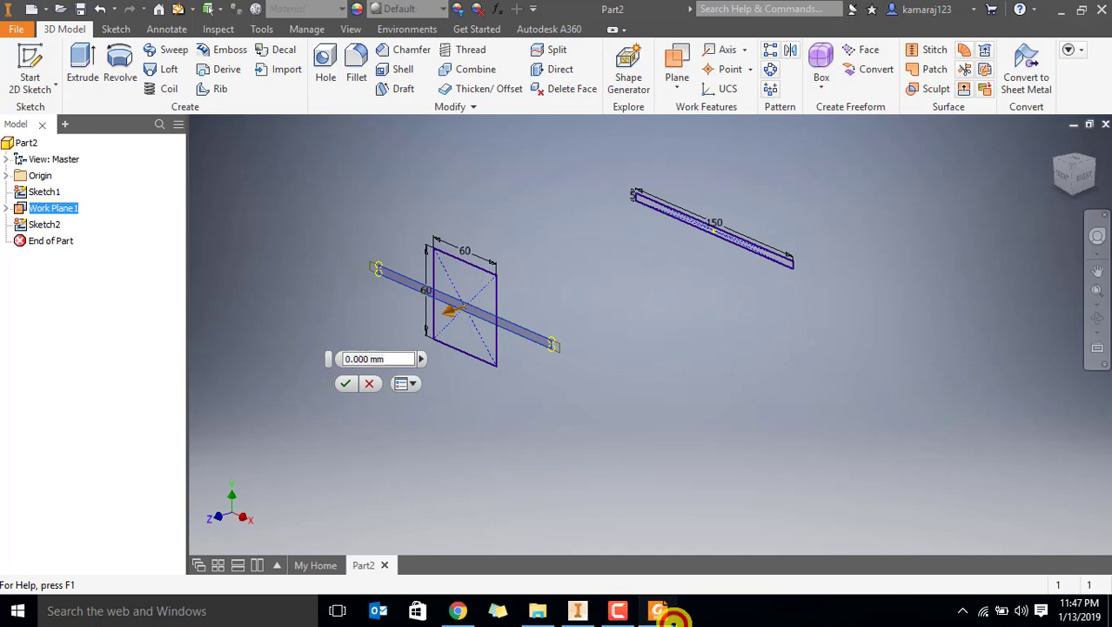
left_click(661, 613)
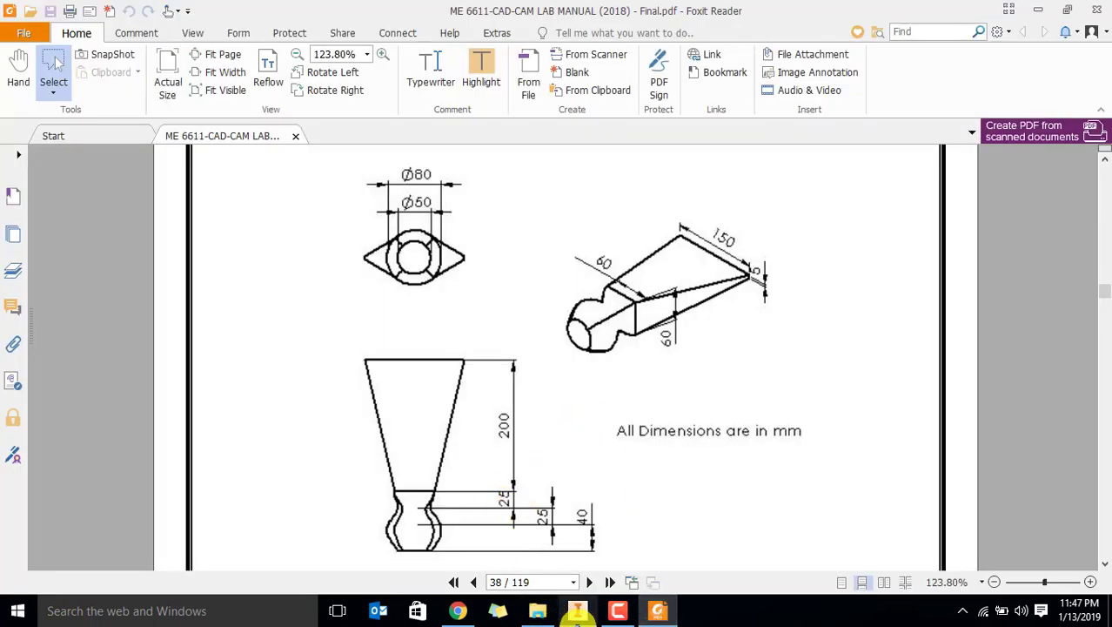
left_click(658, 611)
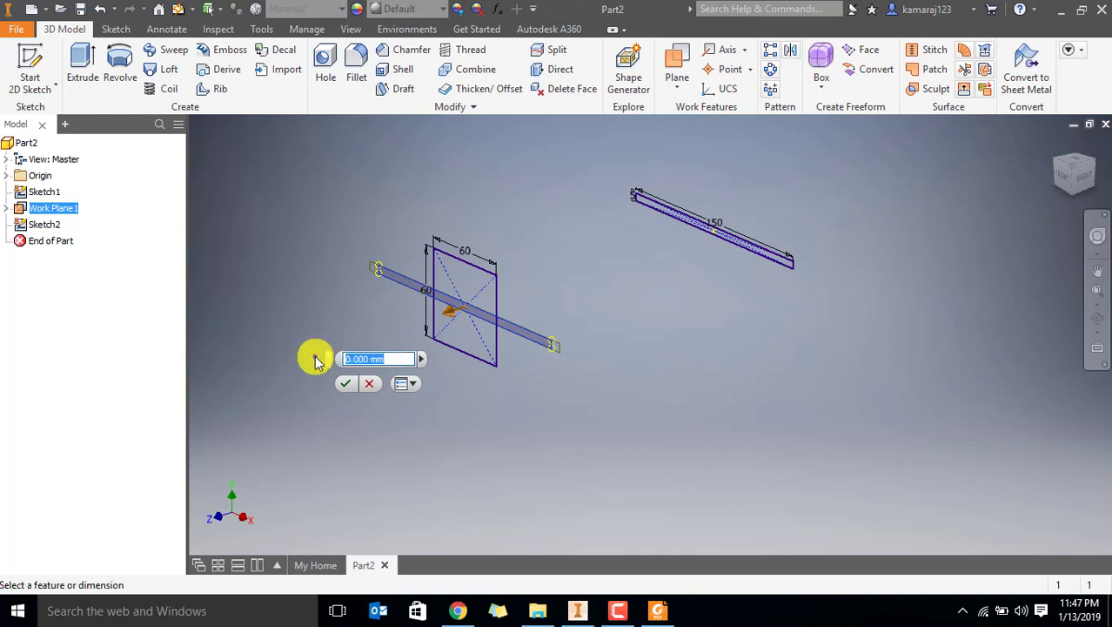
left_click(346, 383)
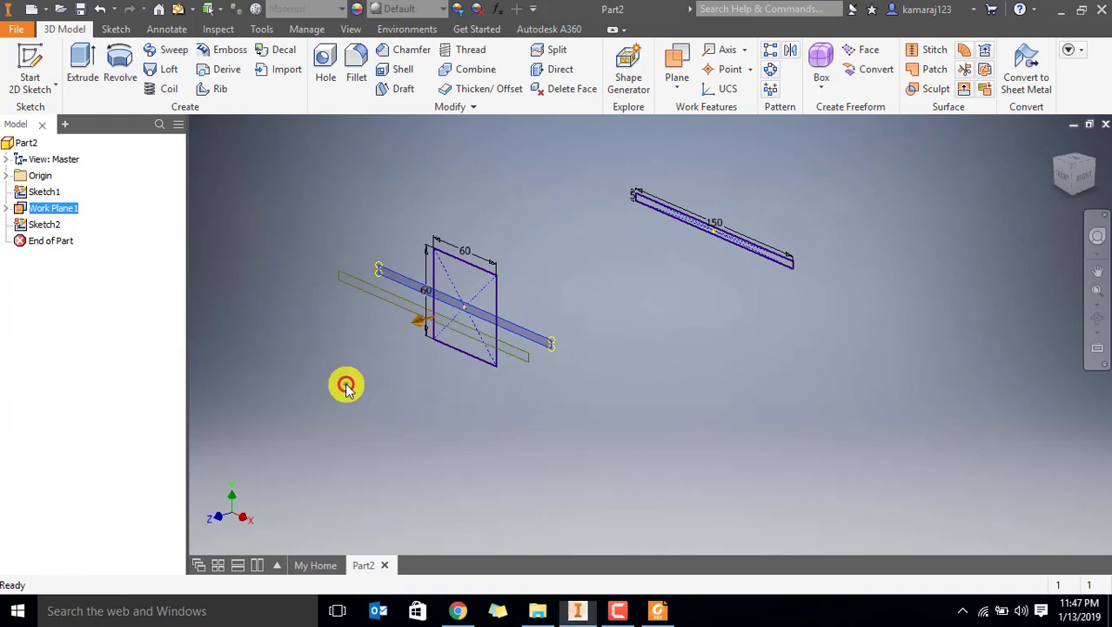
Resize the new work plane vertically so its outline extends above and below the square profile
left_click(396, 301)
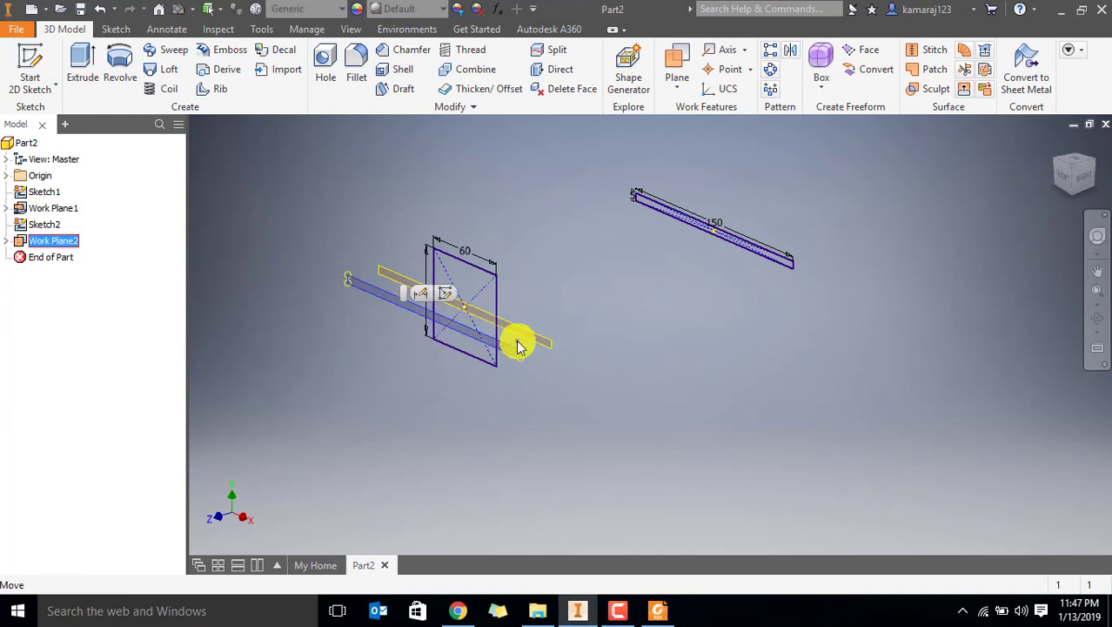
left_click_drag(519, 320, 510, 341)
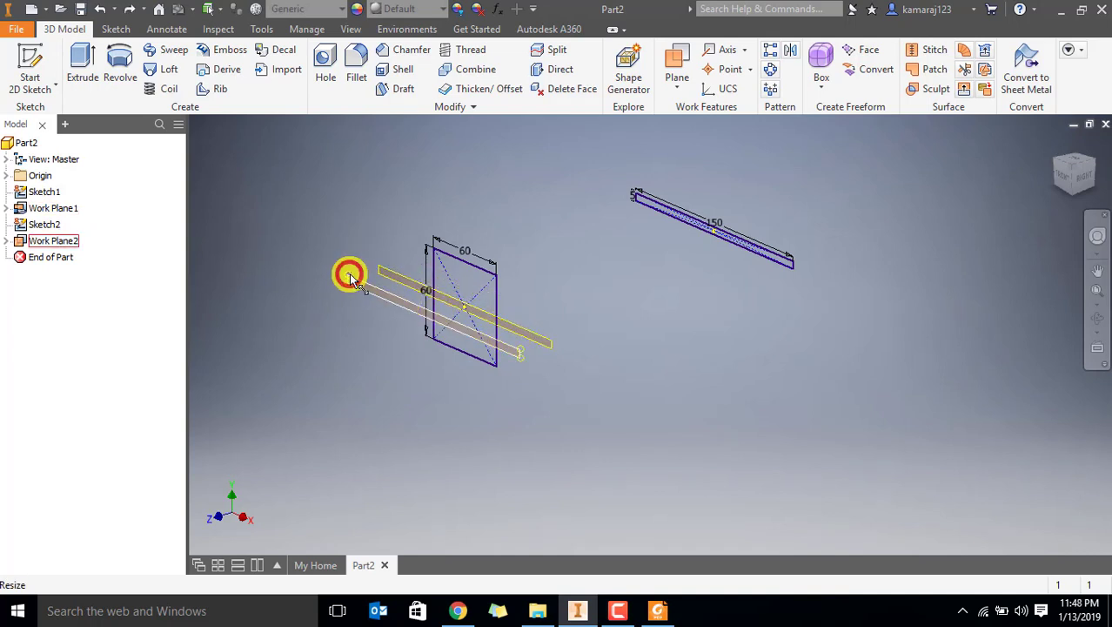
left_click_drag(349, 277, 353, 232)
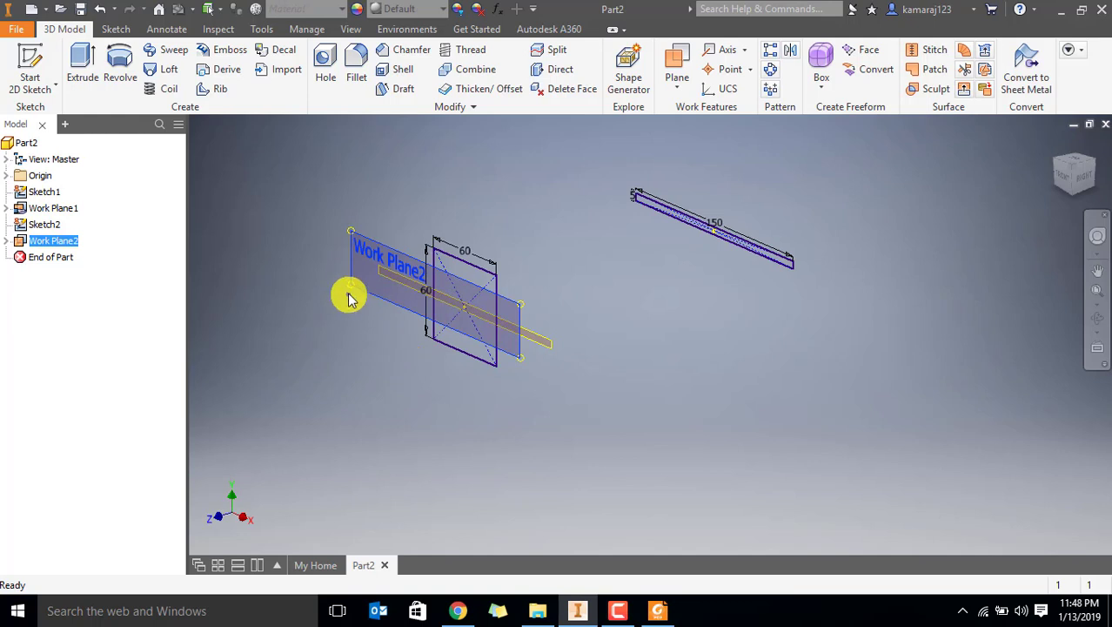
left_click_drag(351, 300, 349, 331)
left_click(645, 344)
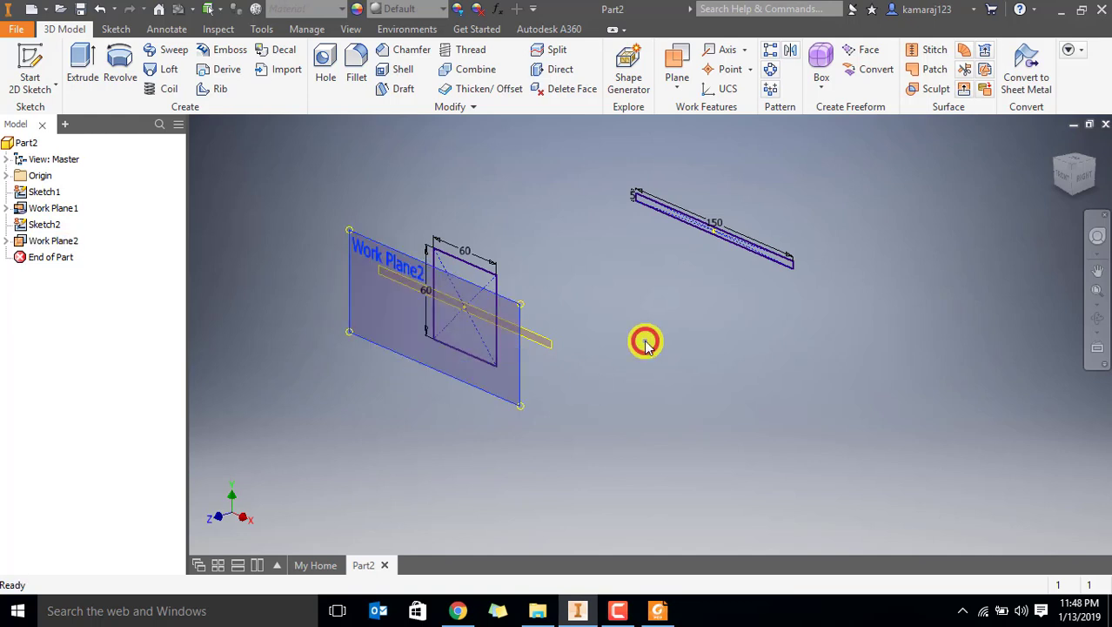
Start a 2D sketch on the resized work plane and check the neck section in the Foxit Reader drawing
left_click(28, 63)
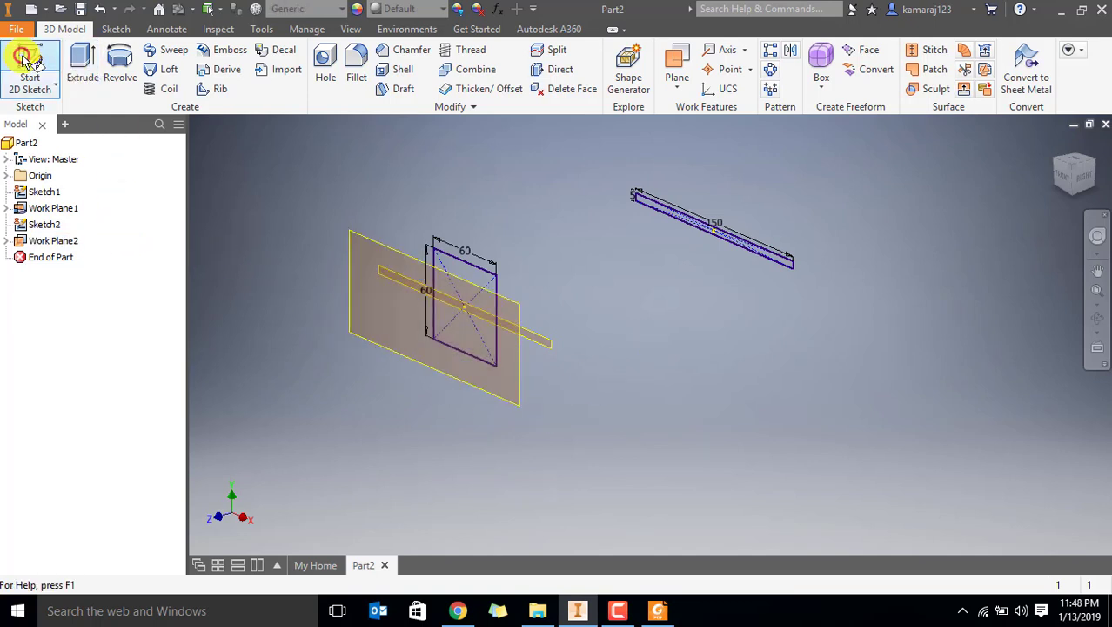
left_click(364, 239)
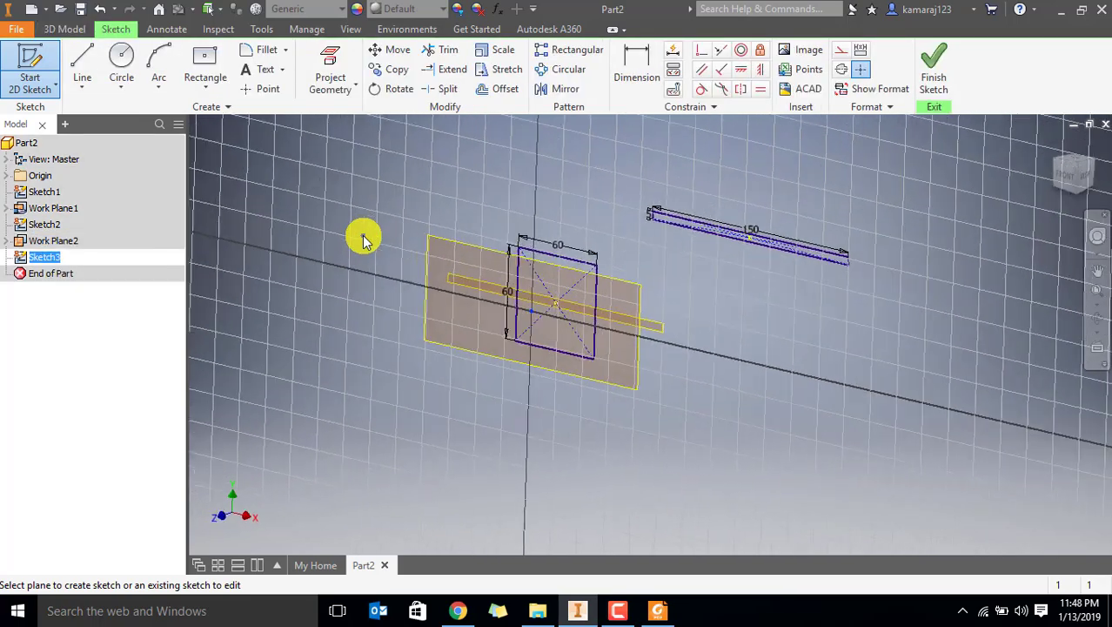
left_click(657, 610)
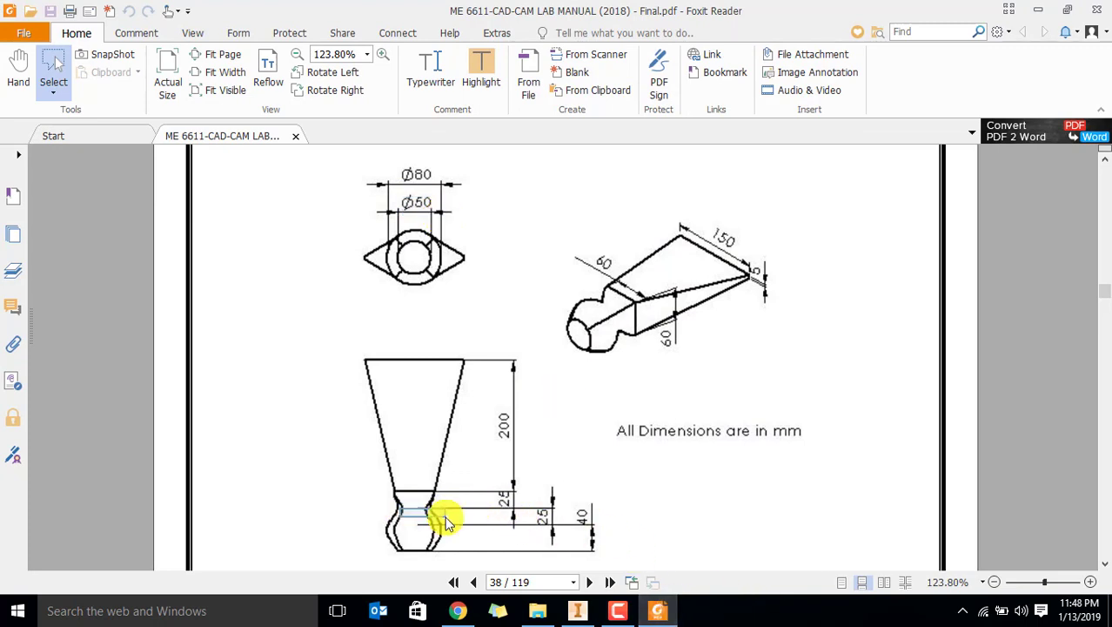
left_click(657, 611)
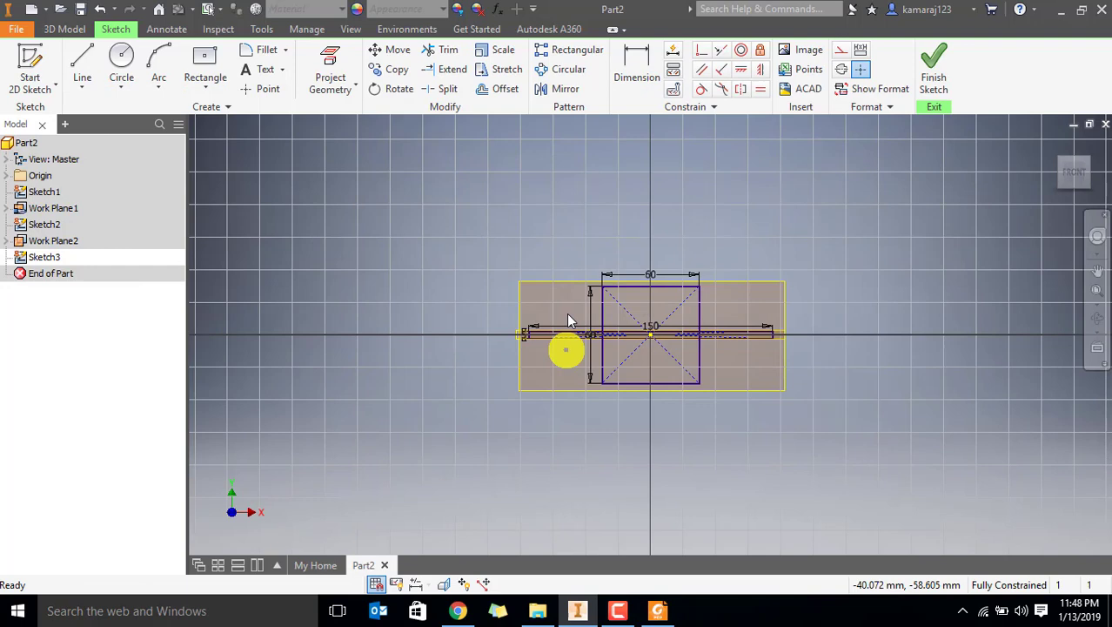
Draw a 50 mm diameter circle centred on the sketch origin and finish the sketch
left_click(123, 58)
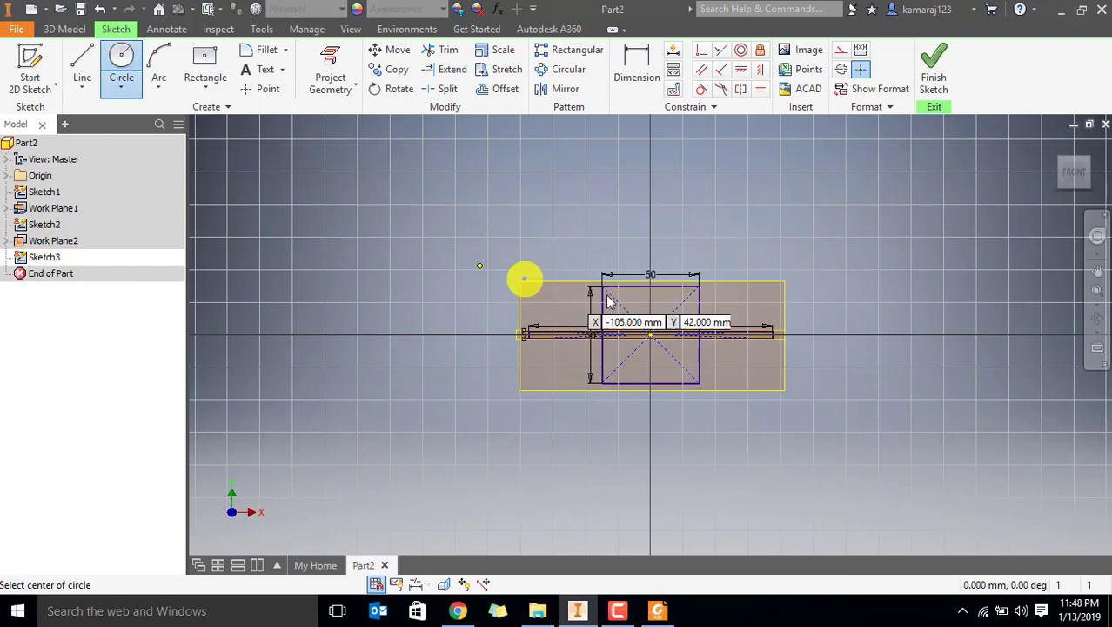
left_click(650, 335)
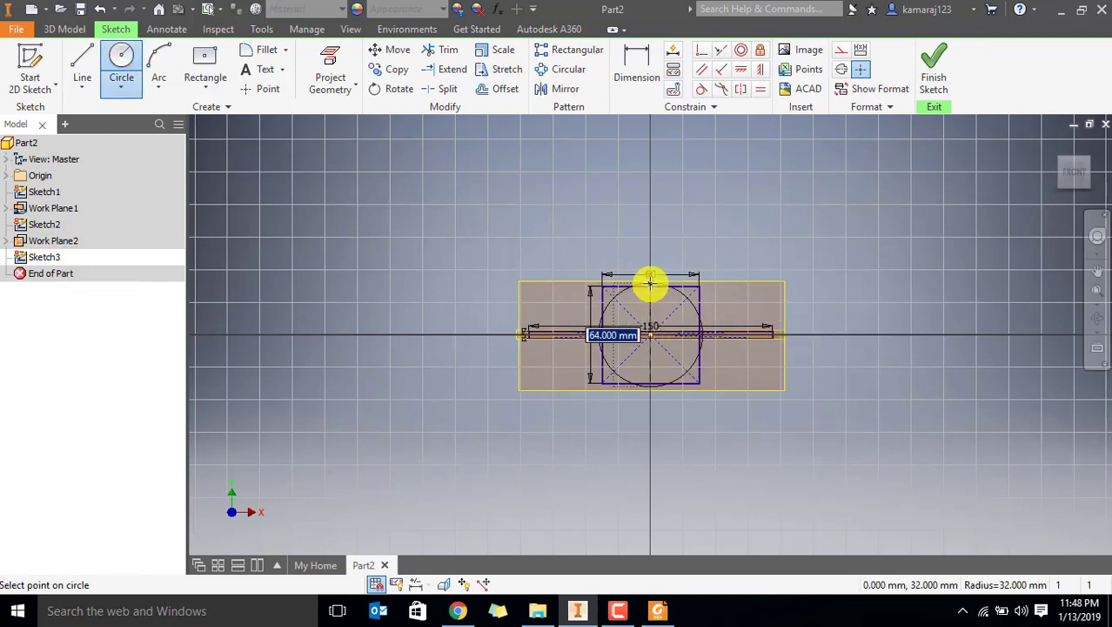
key("alt+Tab")
key("alt+Tab")
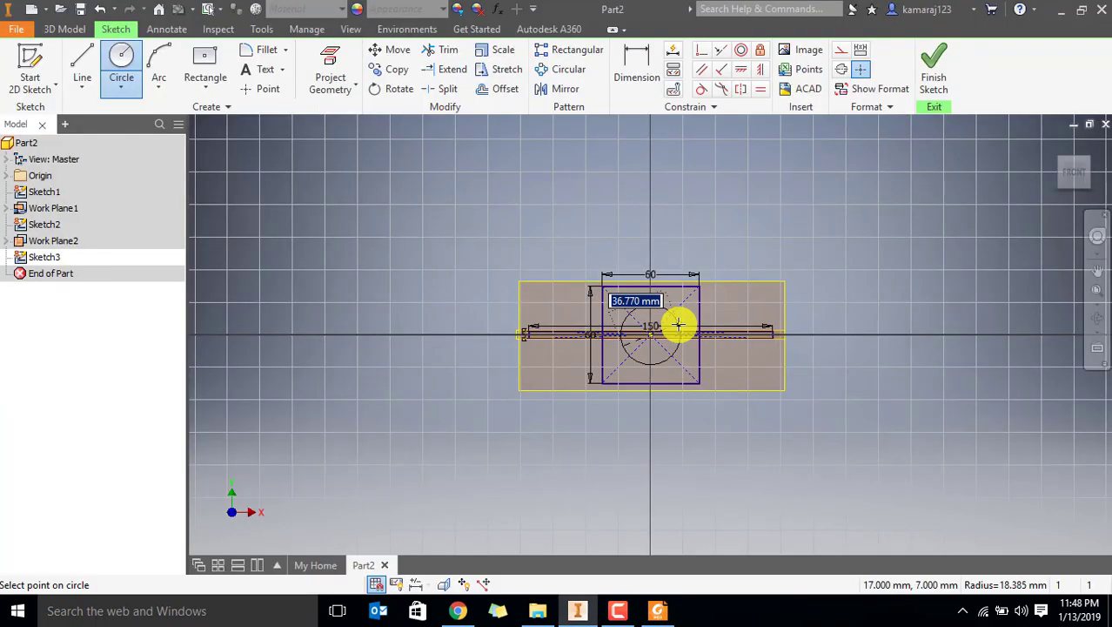
type("50")
key("Return")
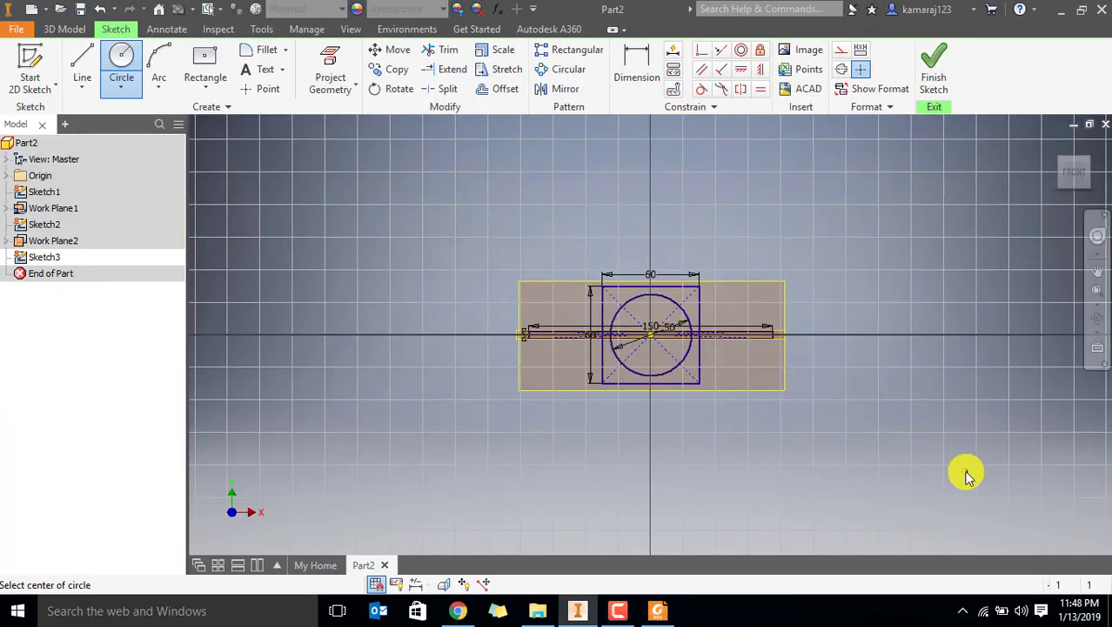
key("Escape")
left_click(934, 69)
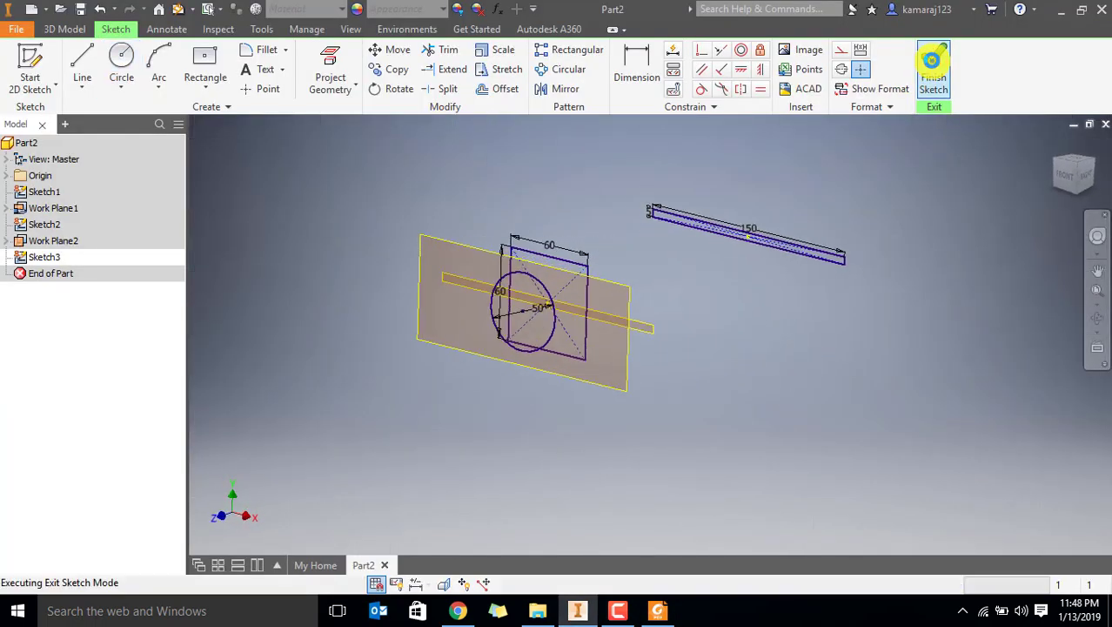
Review the existing profiles, check the next circular section's spacing in the Foxit Reader drawing, and return to Inventor
scroll(478, 288, "up", 5)
scroll(478, 288, "down", 6)
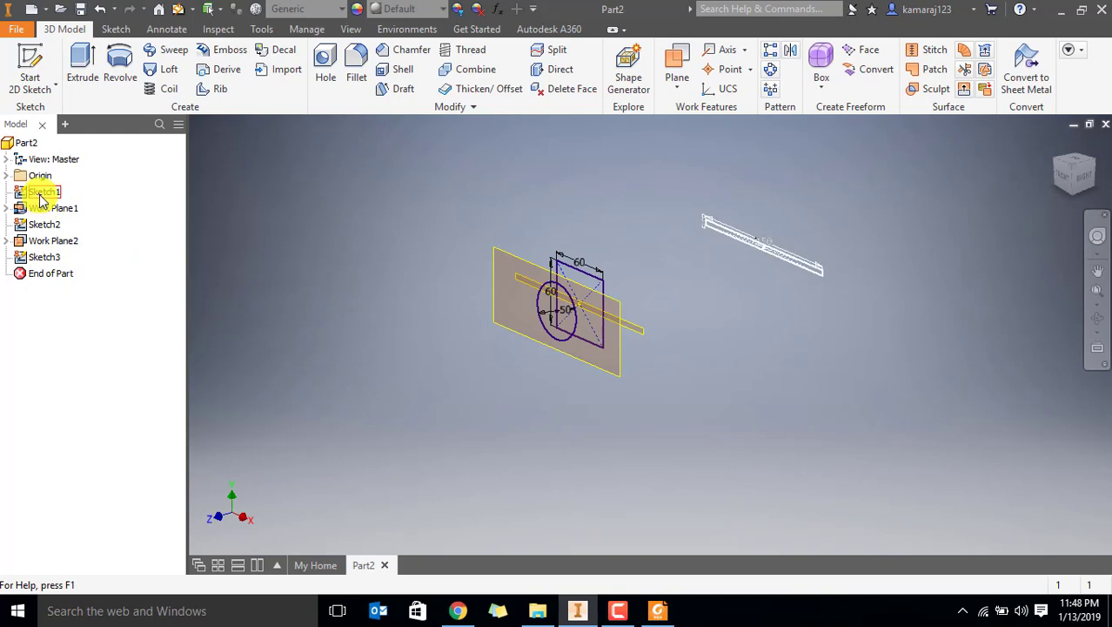
left_click(41, 224)
left_click(51, 241, "ctrl")
left_click(43, 255)
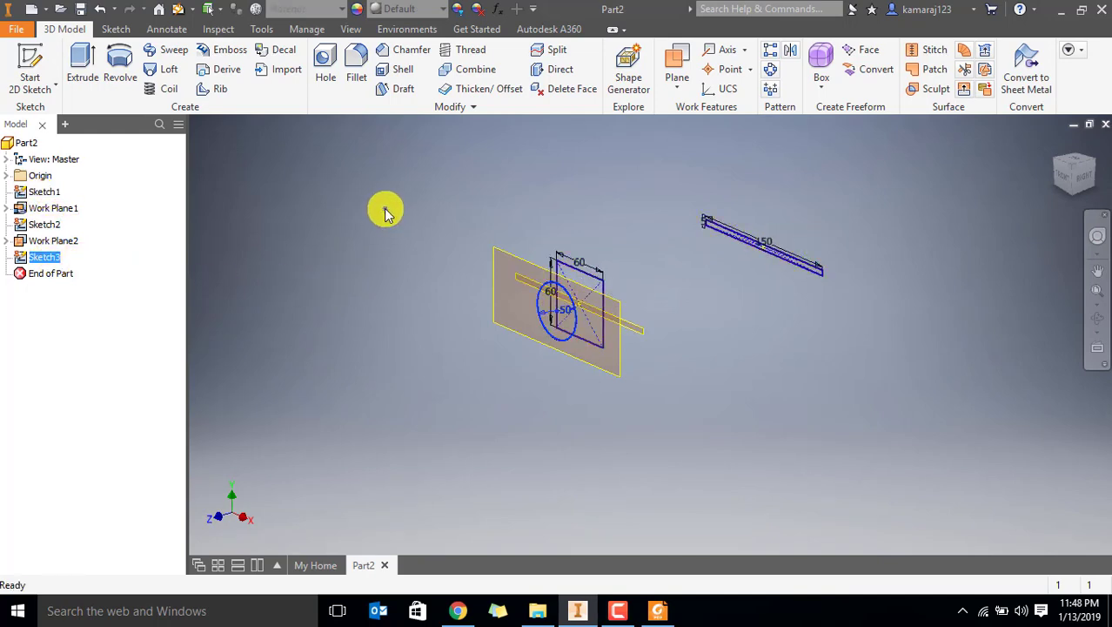
left_click(668, 612)
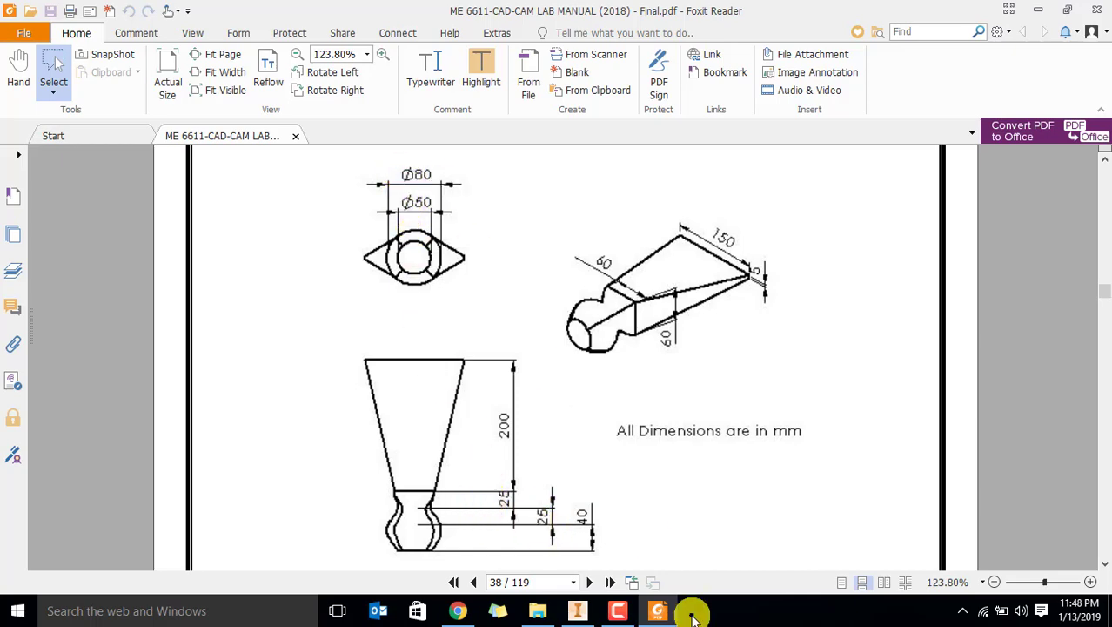
left_click(577, 610)
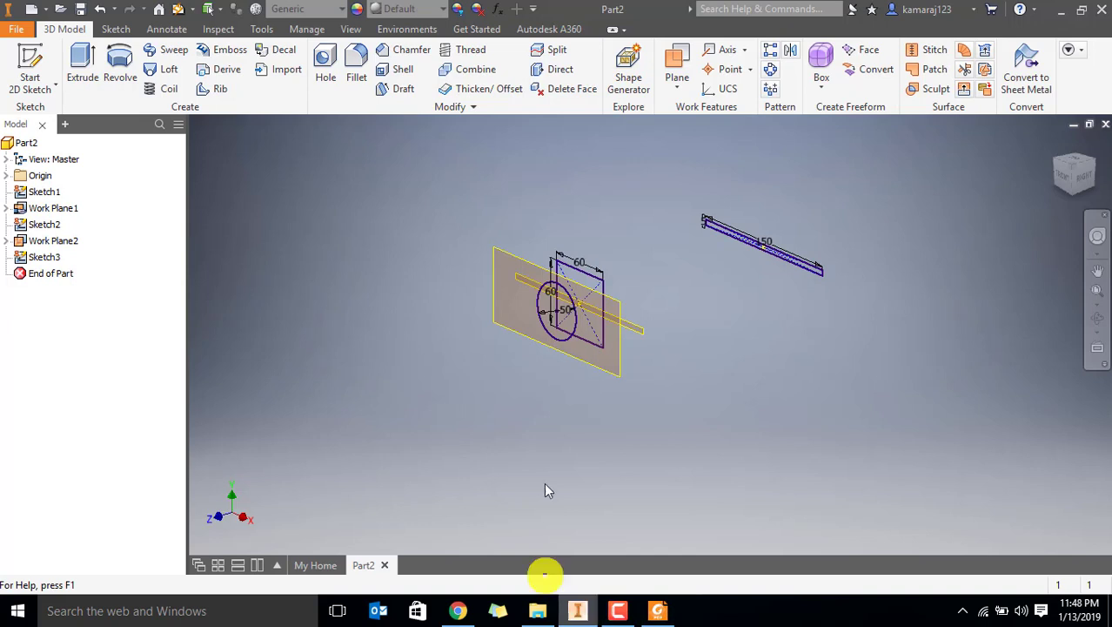
Create another work plane offset 25 mm from the 50 mm circle's work plane
left_click(557, 253)
left_click(688, 92)
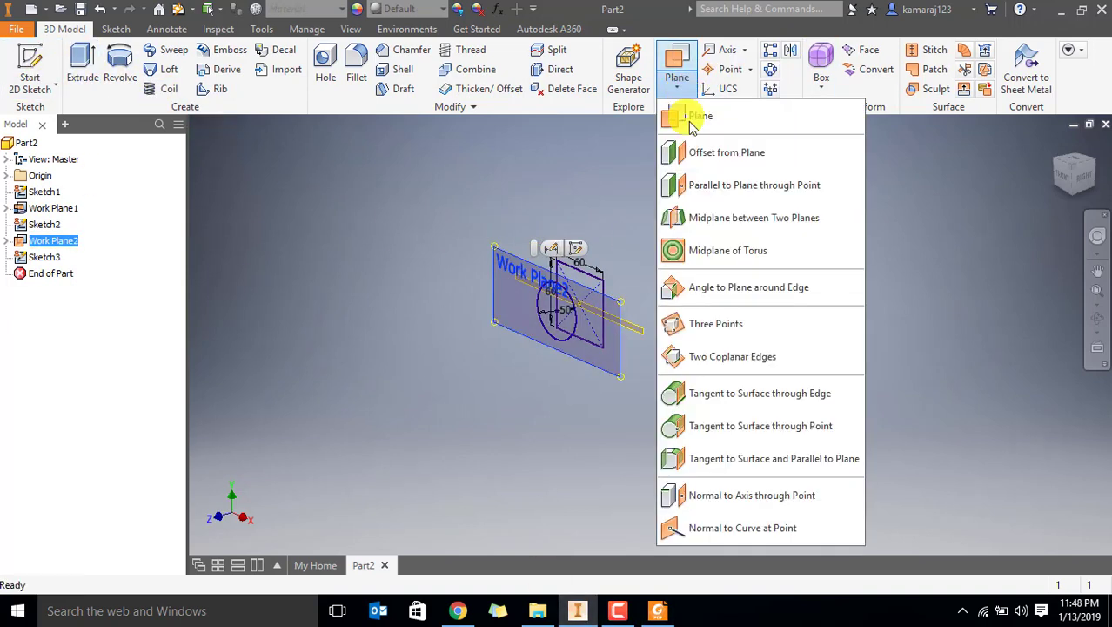
left_click(703, 152)
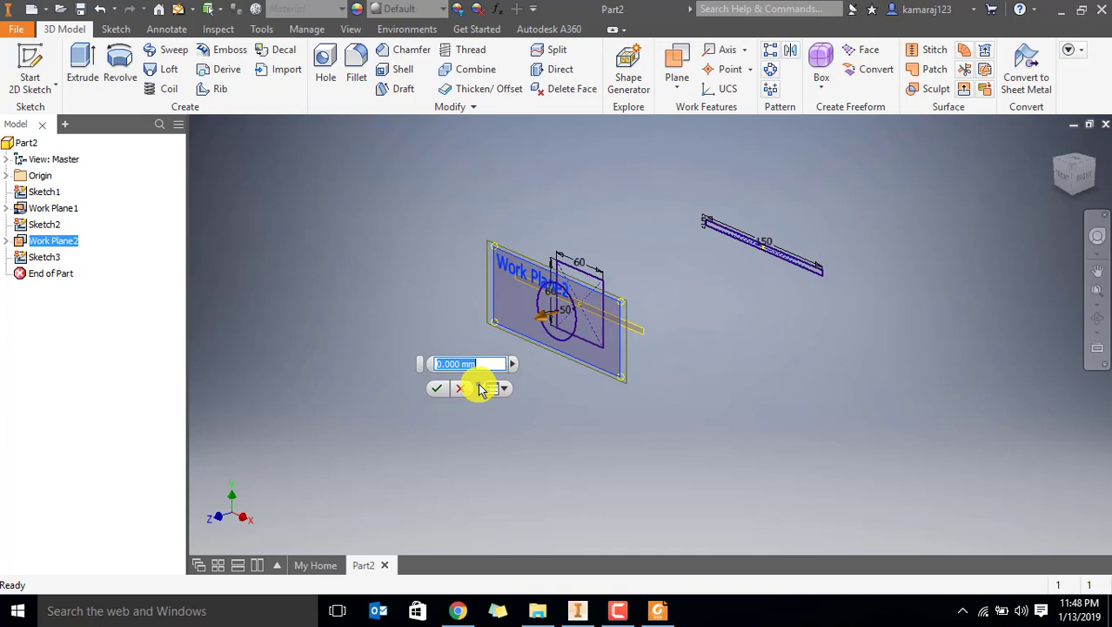
type("25")
key("Return")
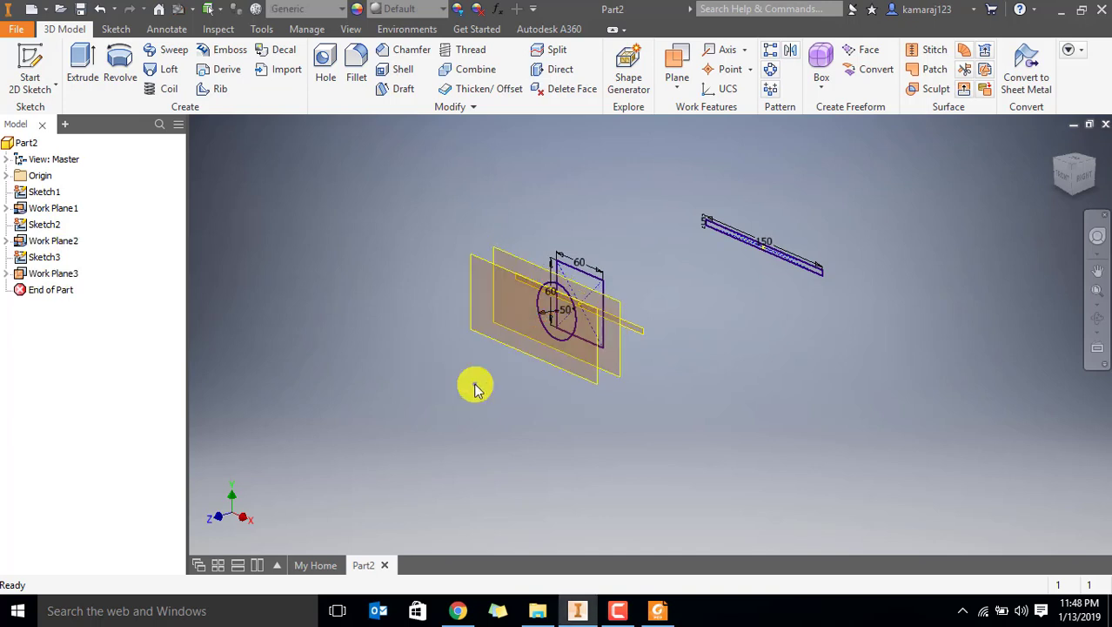
Sketch an 80 mm diameter circle centred on the origin of the newest work plane and finish the sketch
left_click(63, 273)
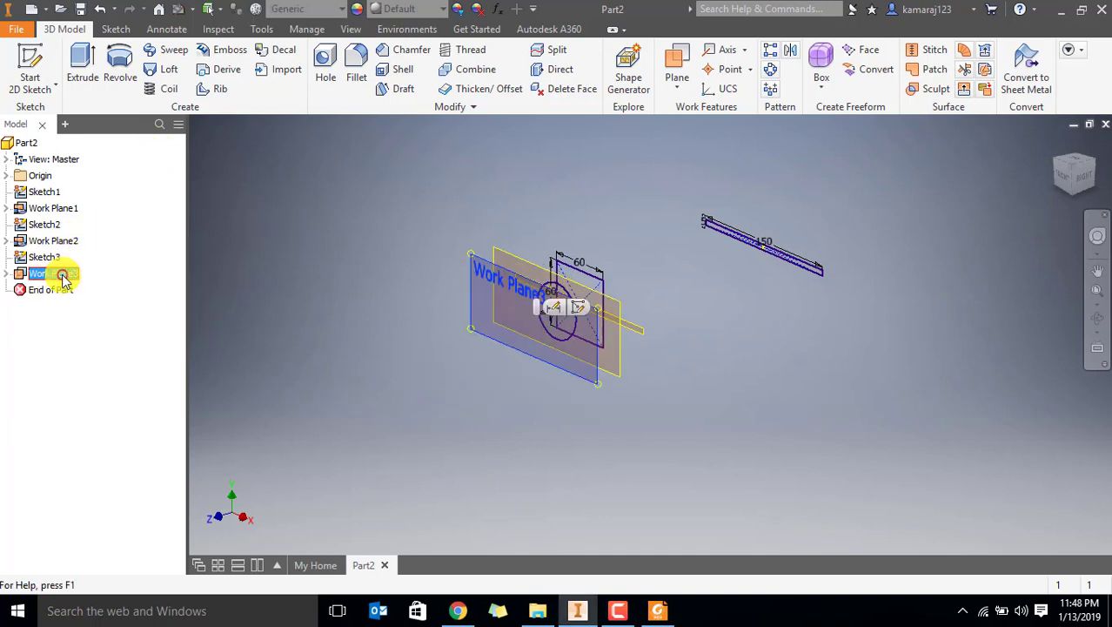
left_click(27, 63)
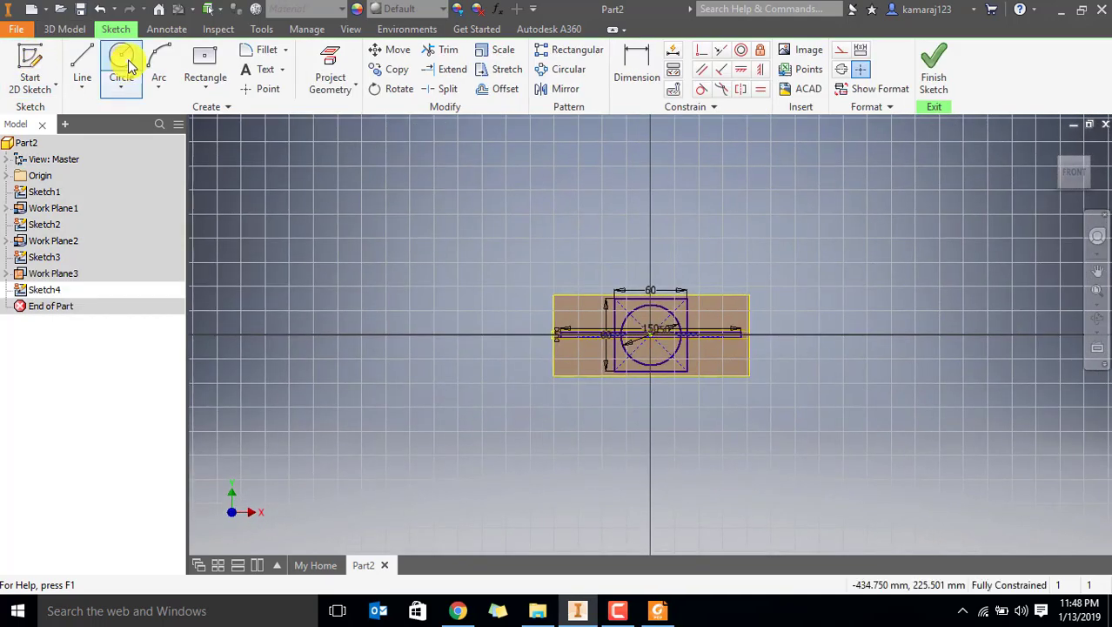
left_click(121, 66)
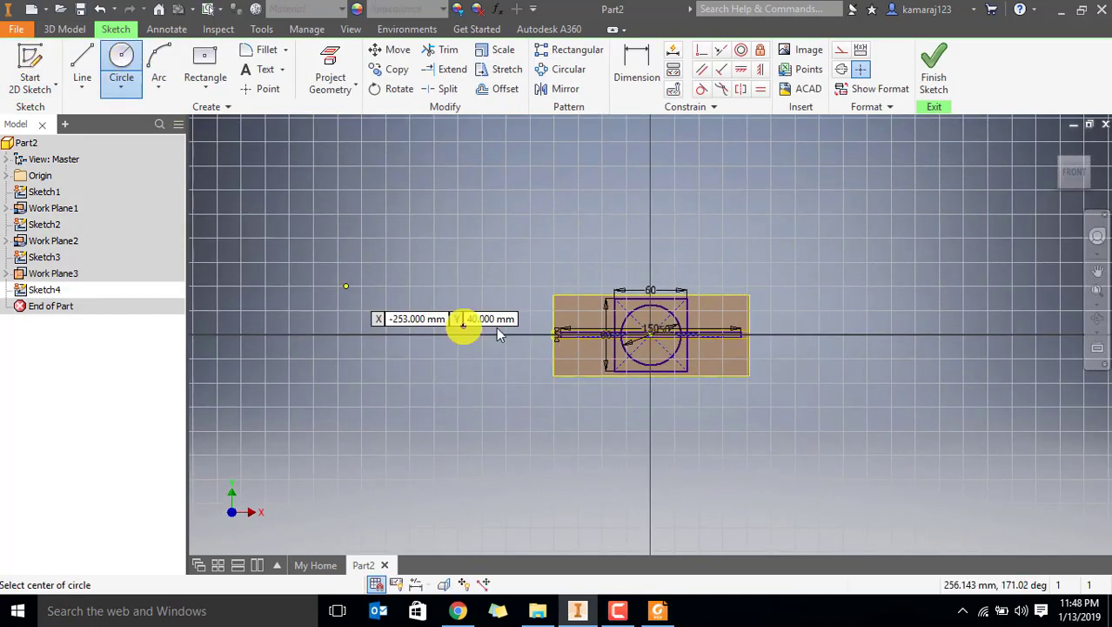
left_click(651, 334)
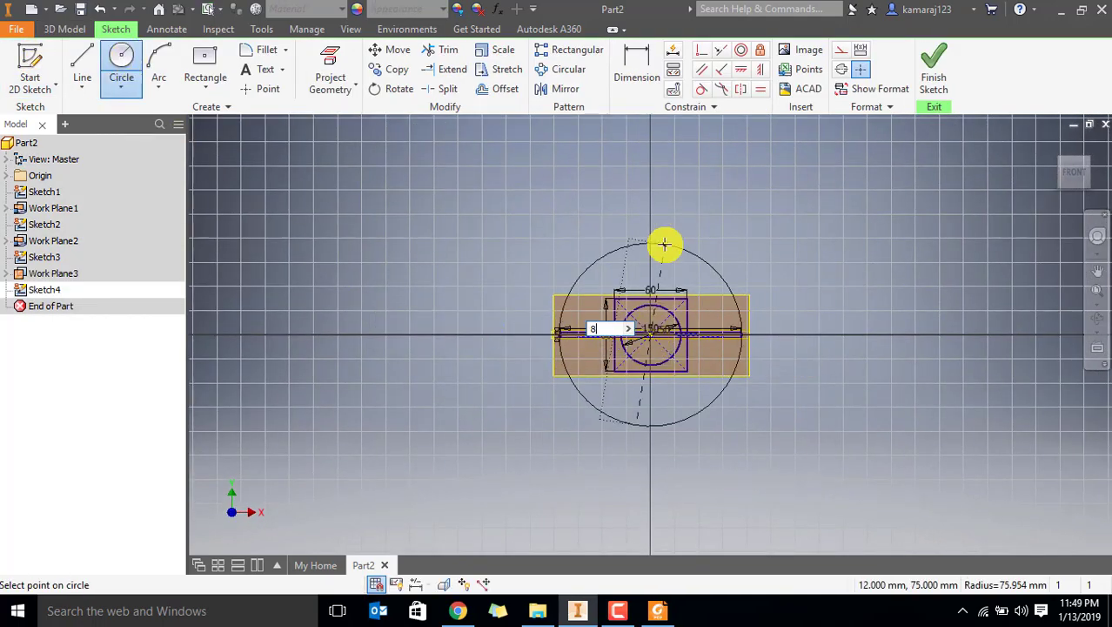
left_click(664, 245)
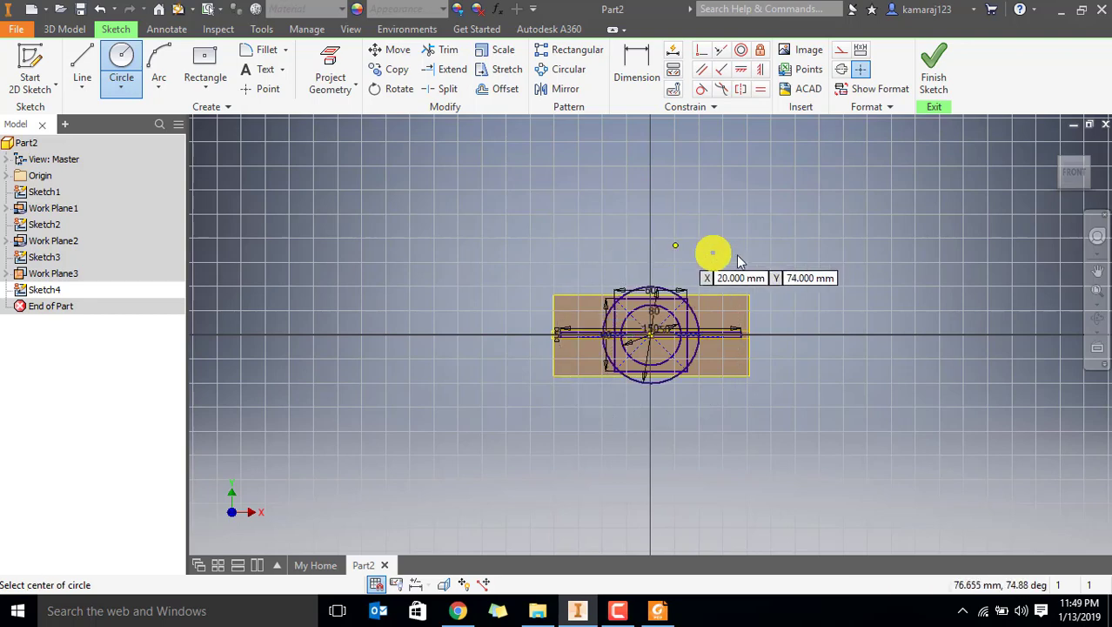
left_click(930, 76)
scroll(683, 288, "up", 2)
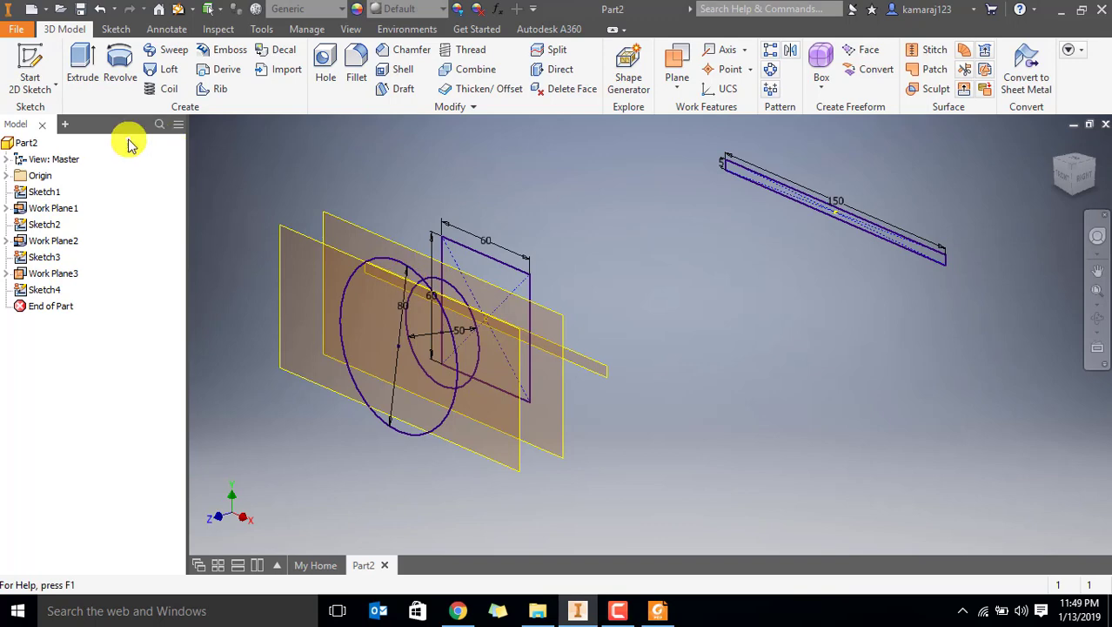
Check the end section's spacing in the Foxit Reader drawing and, back in Inventor, create a work plane offset 40 mm from the 80 mm circle's plane
left_click(659, 608)
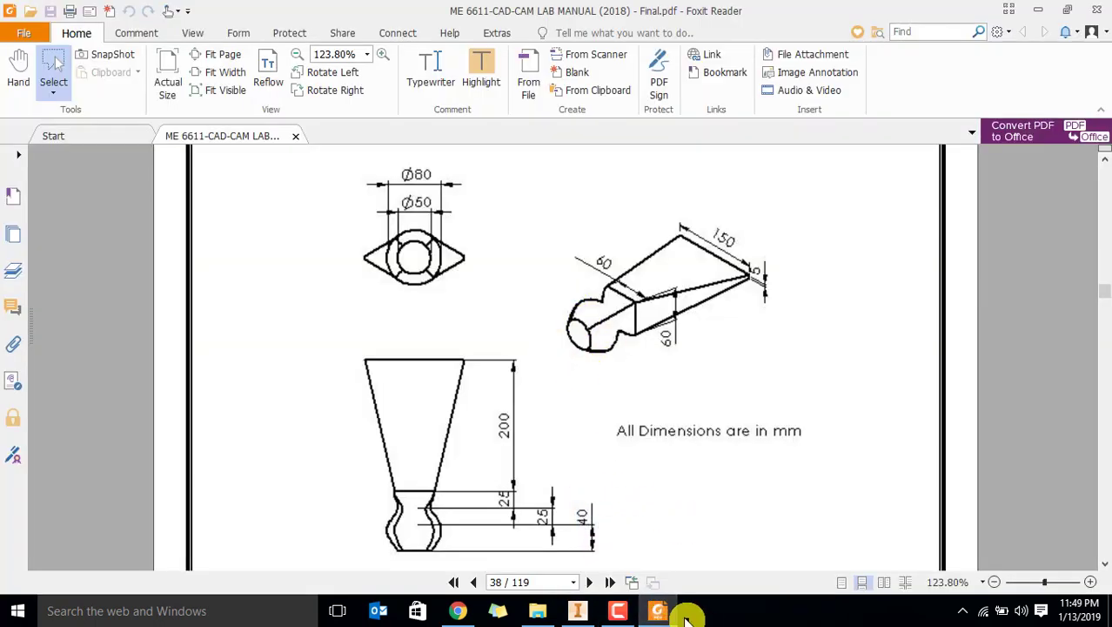
left_click(587, 610)
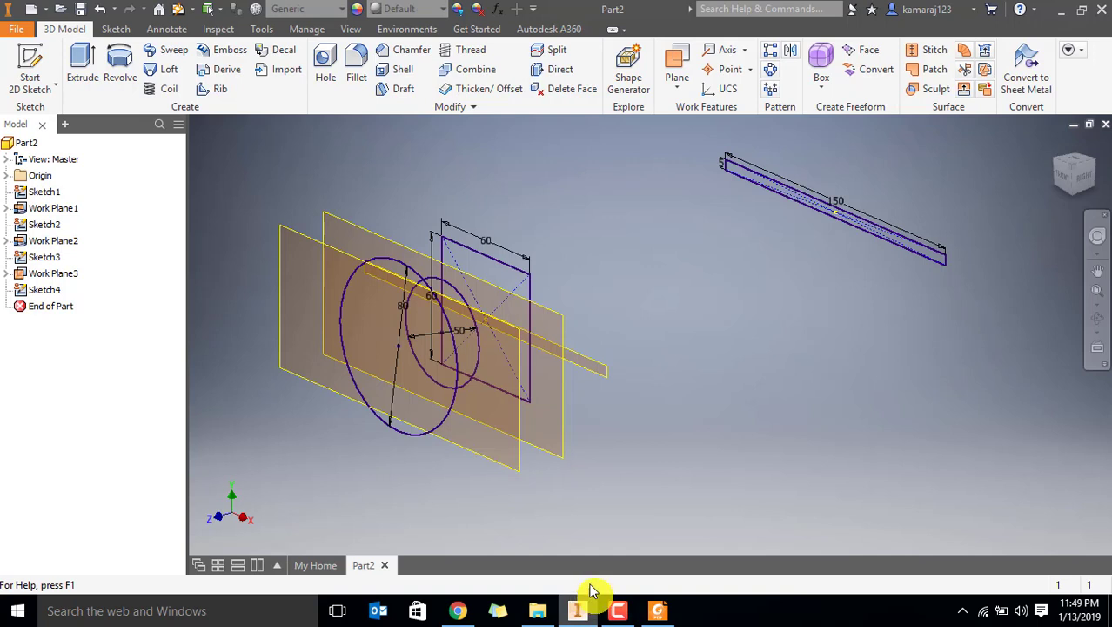
left_click(54, 274)
left_click(677, 77)
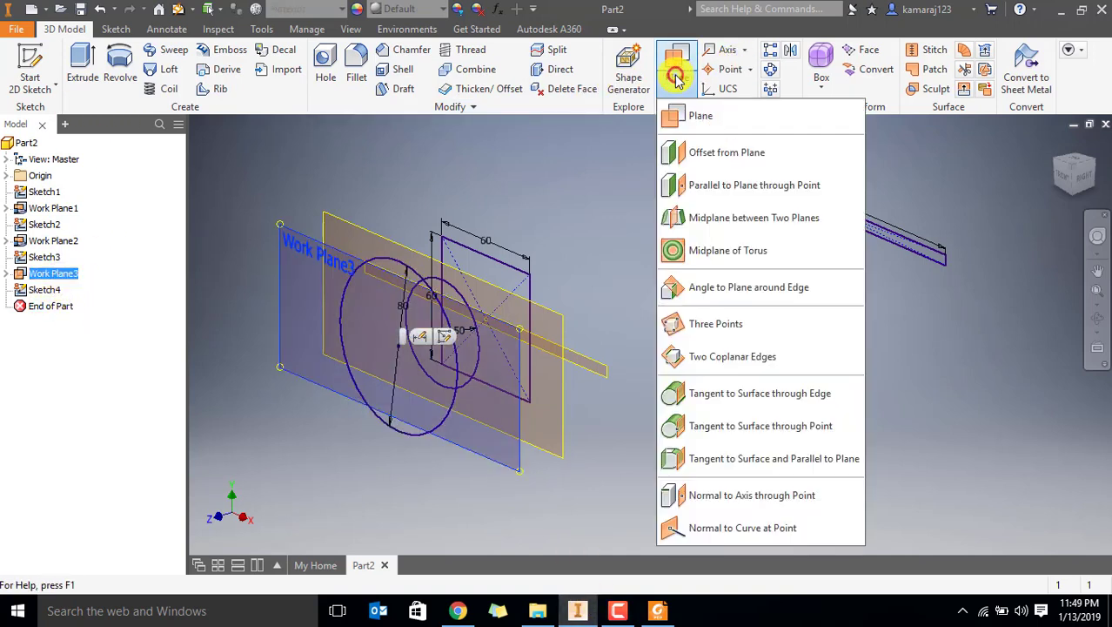
left_click(690, 152)
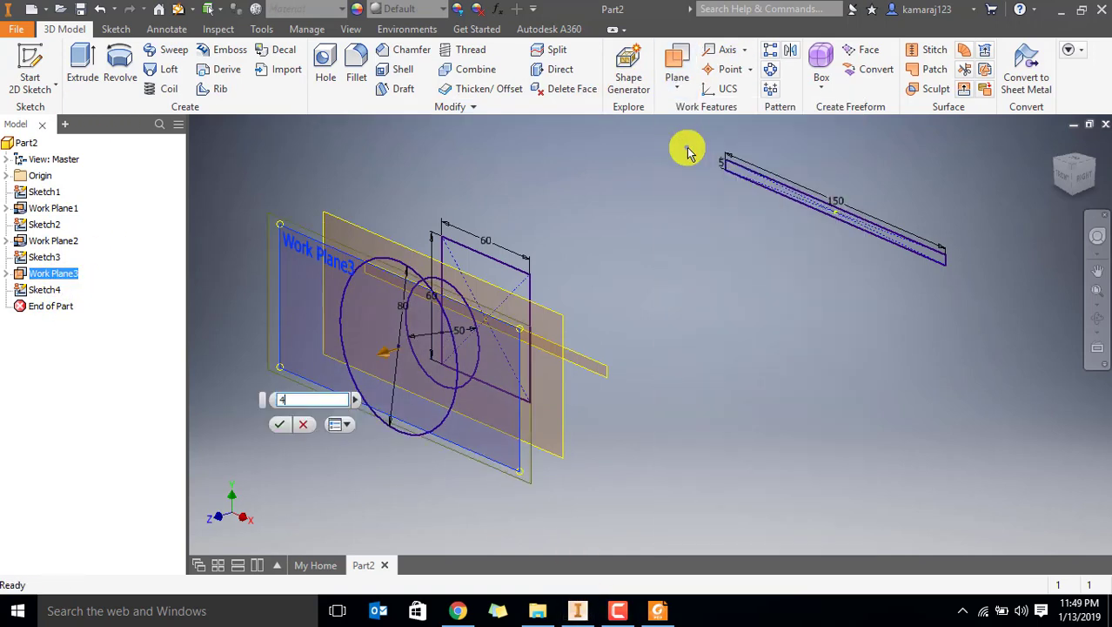
left_click(280, 424)
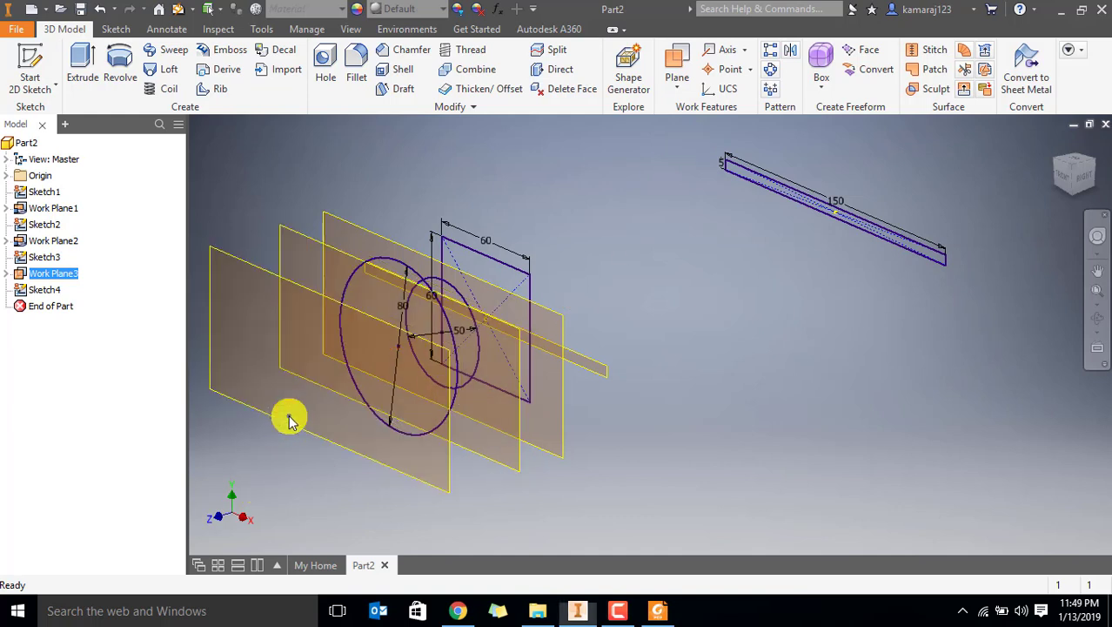
Sketch a 50 mm diameter circle centred on the origin of the newest work plane and finish the sketch
scroll(344, 340, "up", 5)
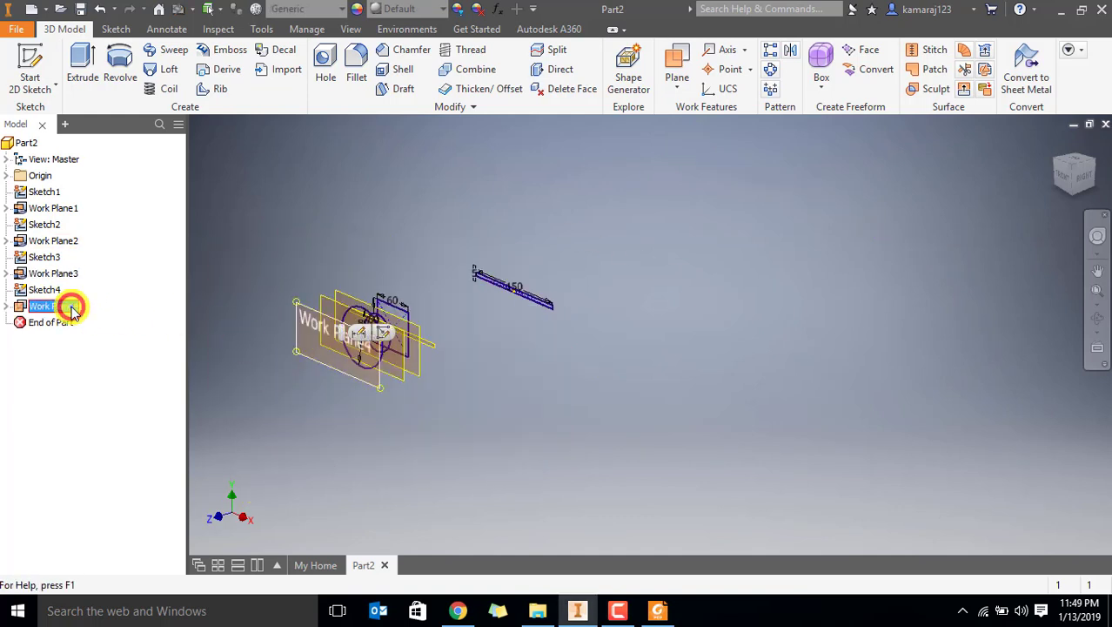
left_click(68, 305)
left_click(39, 66)
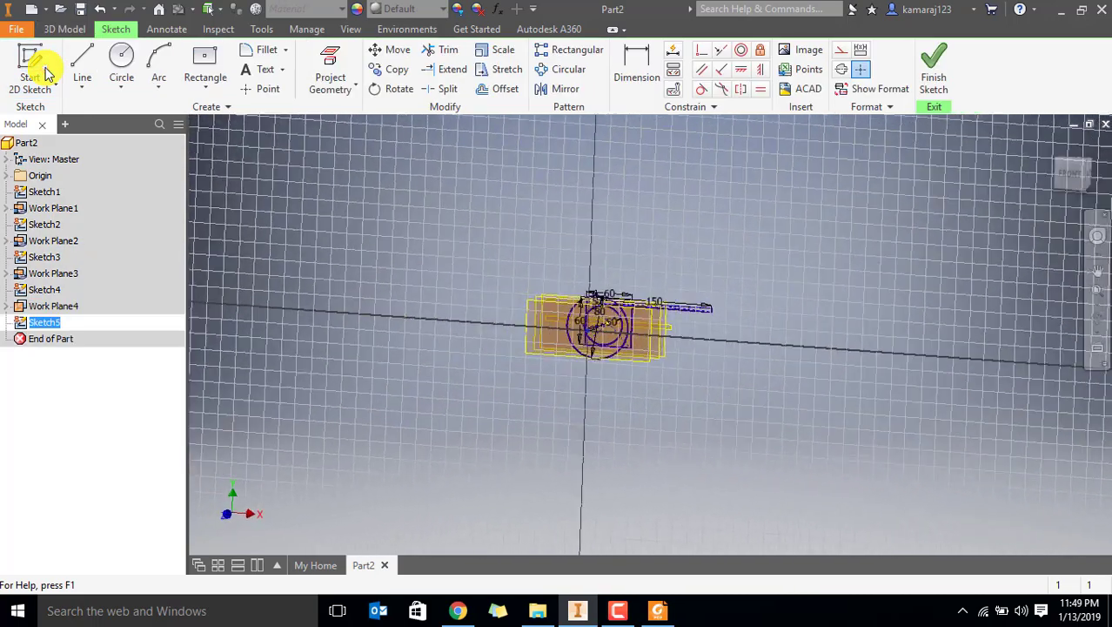
scroll(691, 287, "down", 3)
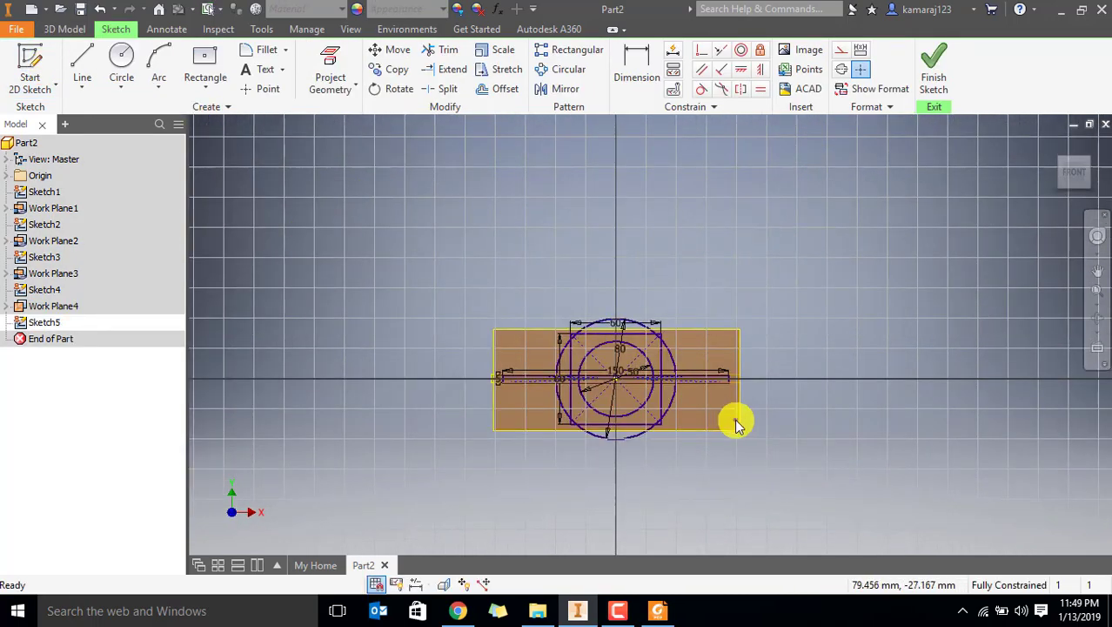
mouse_move(658, 387)
middle_mouse_down()
mouse_move(591, 386)
mouse_move(538, 369)
middle_mouse_up()
left_click(121, 68)
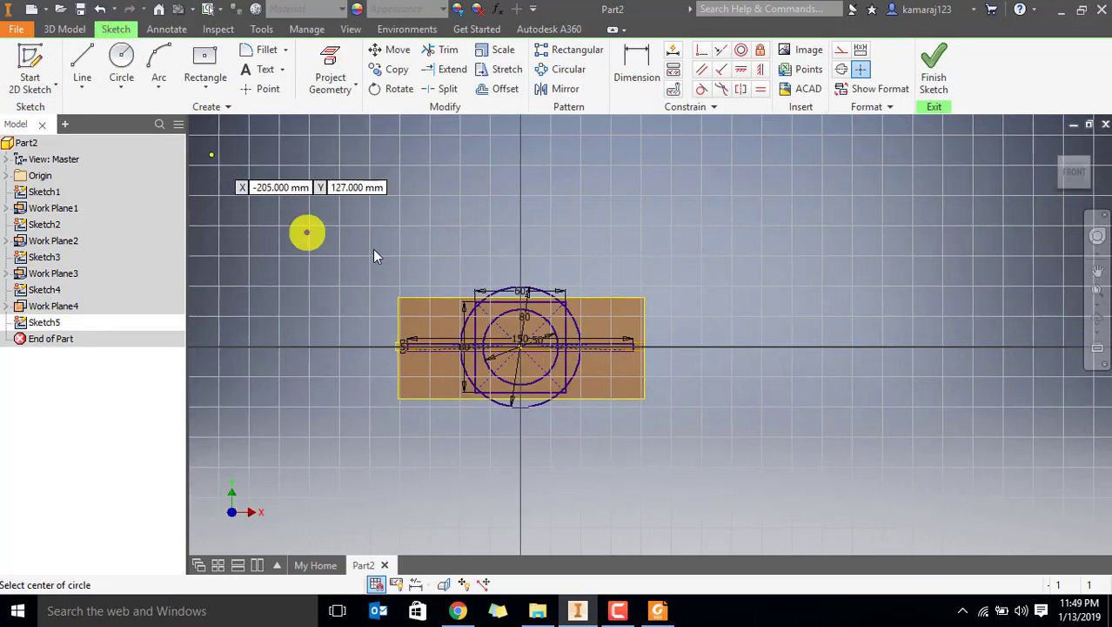
left_click(521, 346)
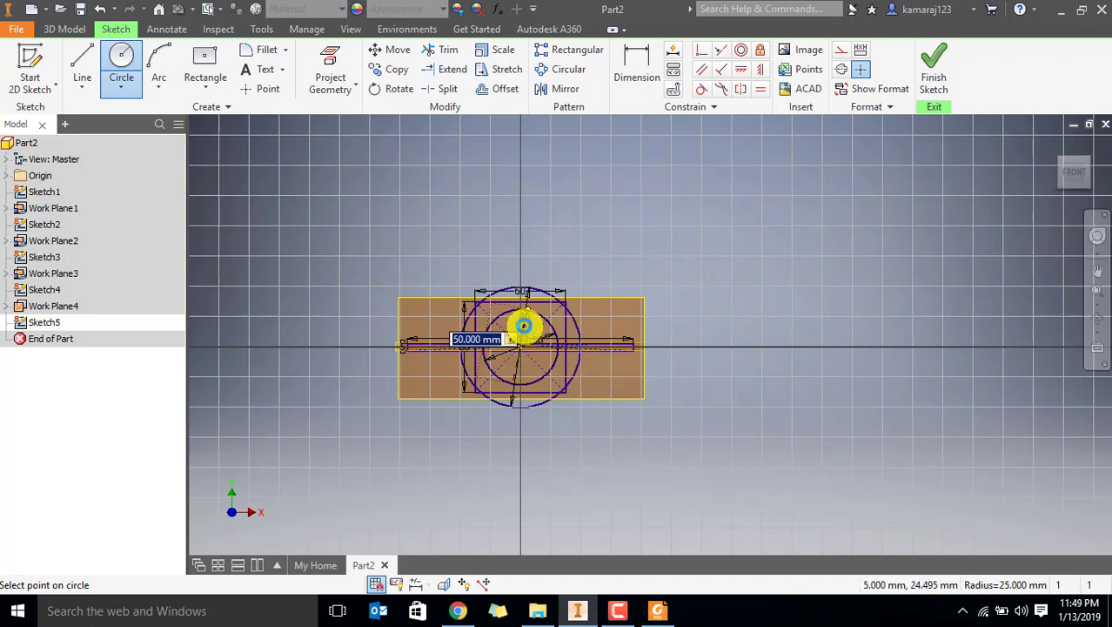
left_click(523, 325)
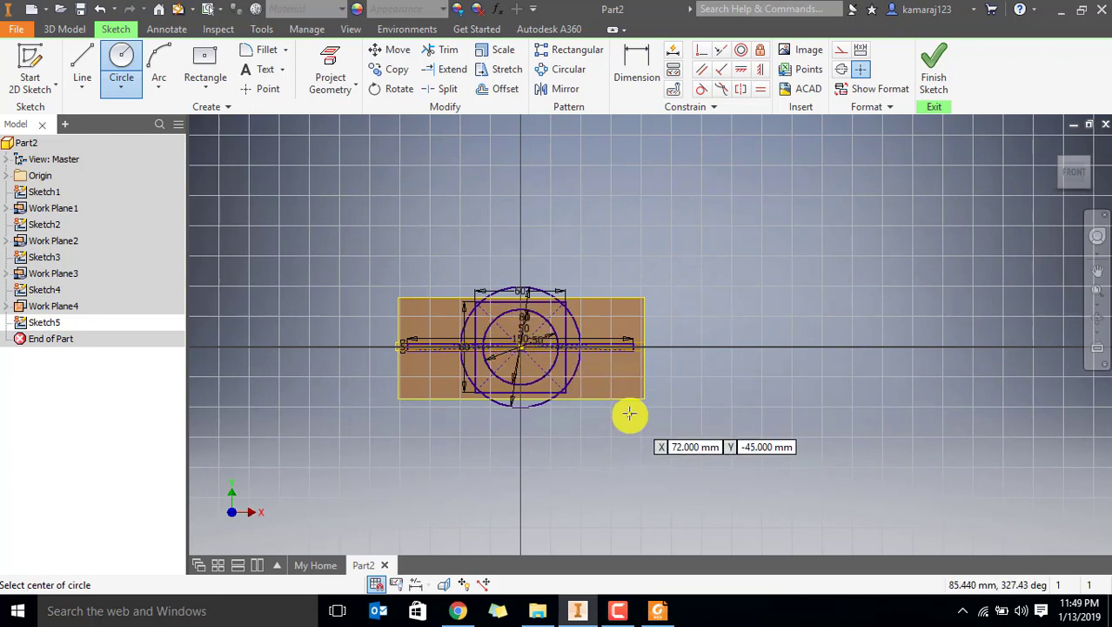
left_click(938, 76)
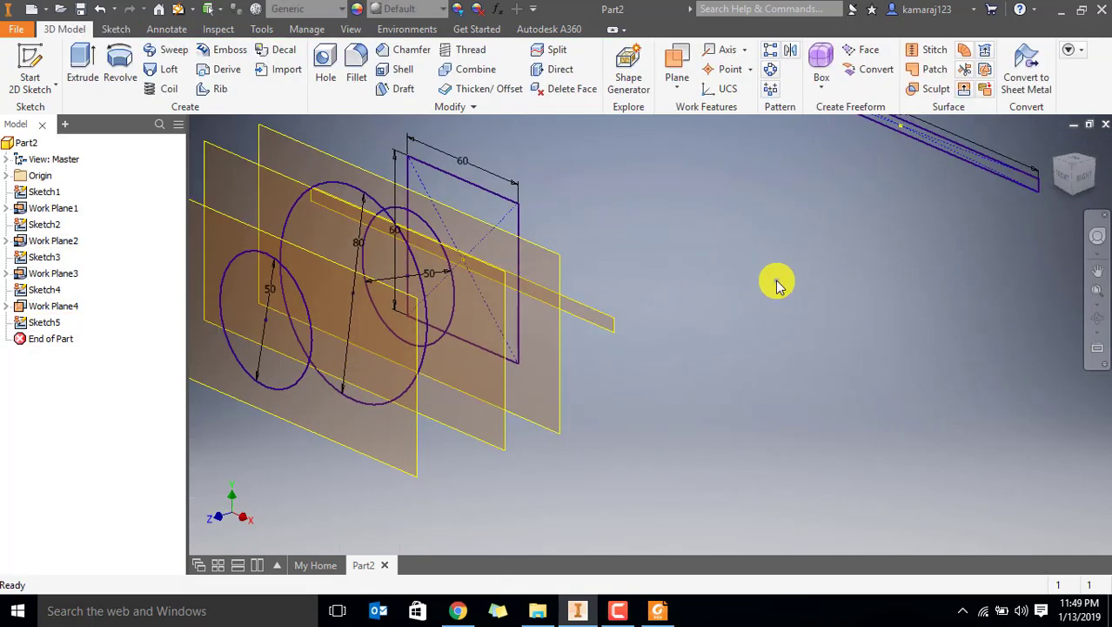
Hide all four offset work planes so that only the section sketches remain displayed
scroll(778, 280, "down", 3)
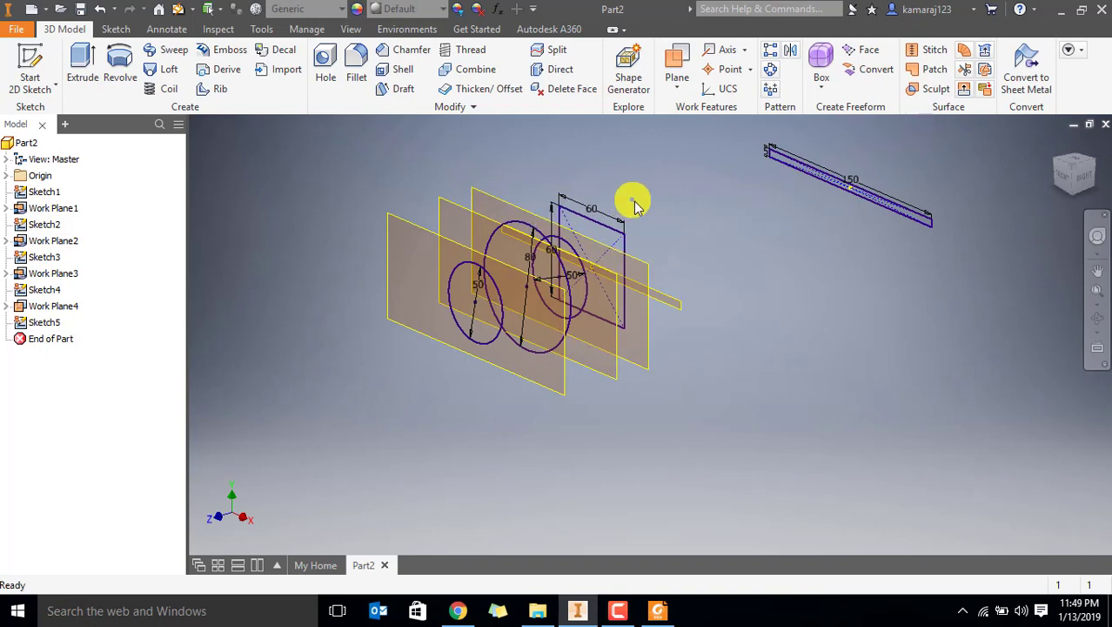
scroll(736, 232, "up", 2)
scroll(746, 238, "down", 3)
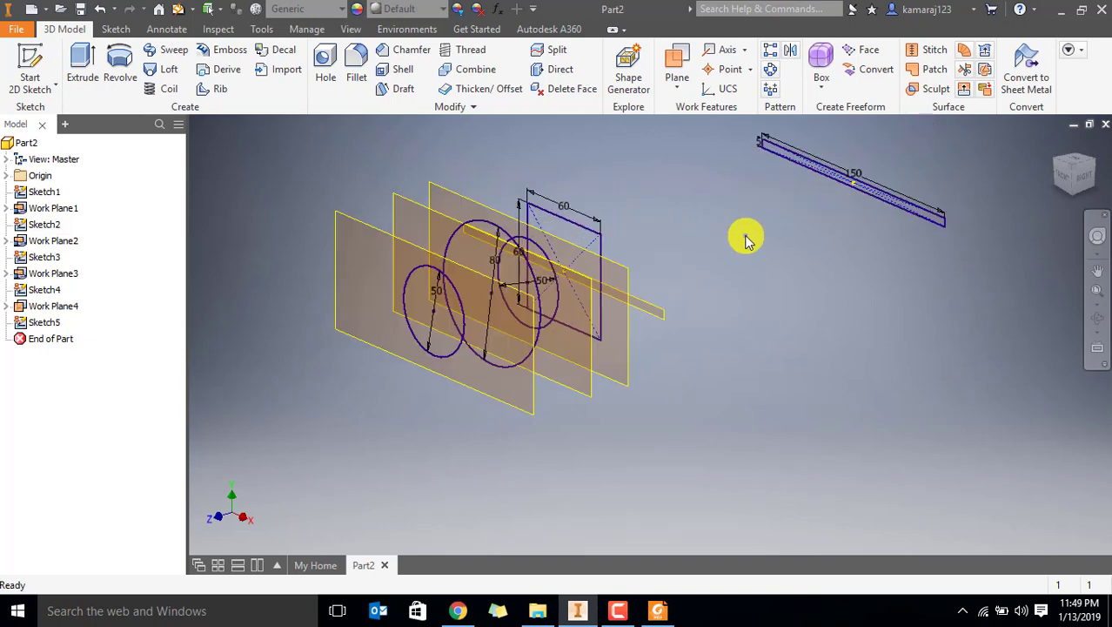
right_click(454, 192)
left_click(442, 236)
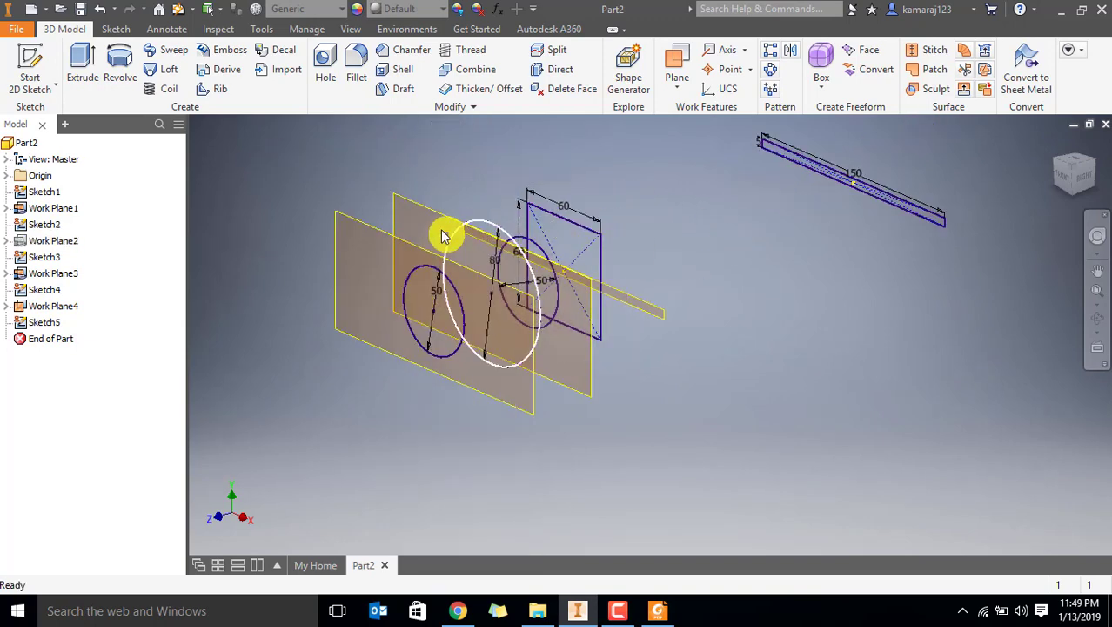
right_click(435, 209)
left_click(498, 192)
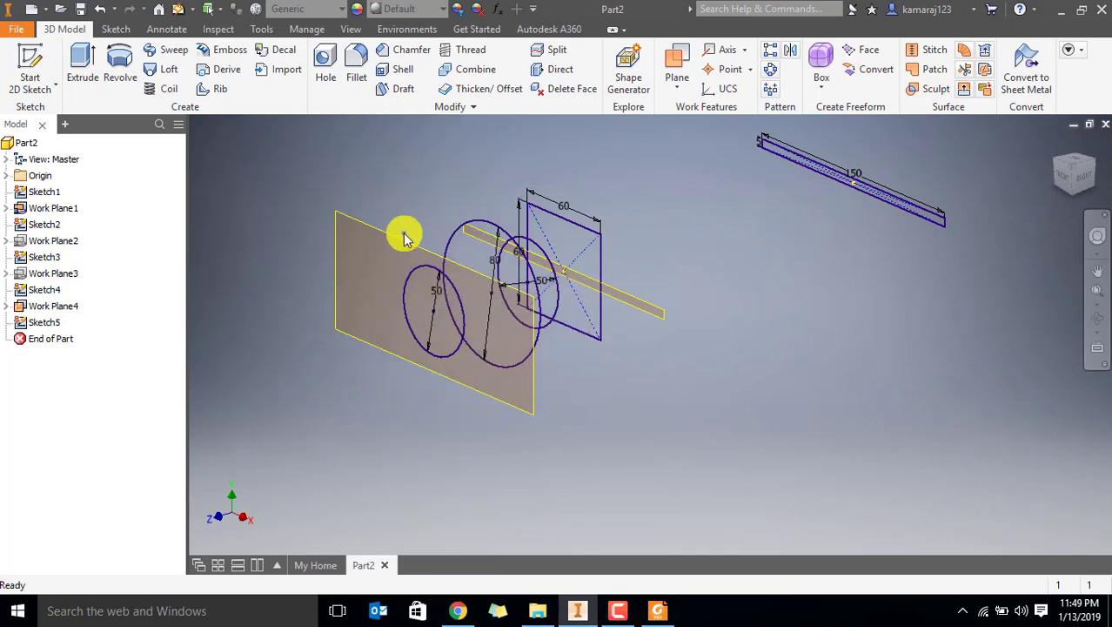
left_click(402, 234)
right_click(398, 229)
left_click(444, 200)
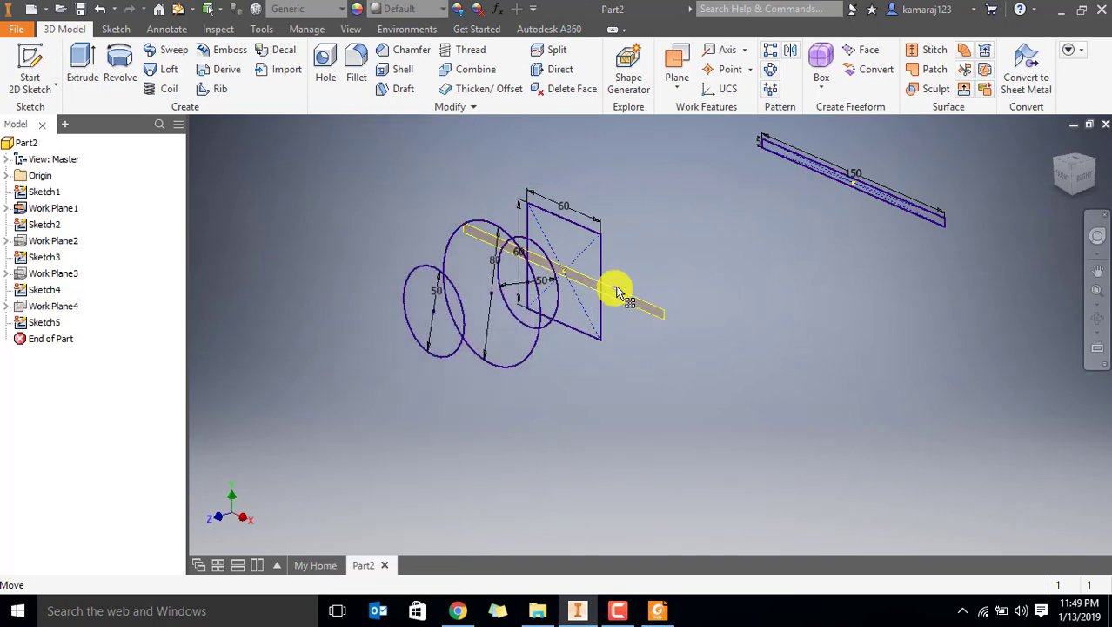
right_click(620, 300)
left_click(671, 199)
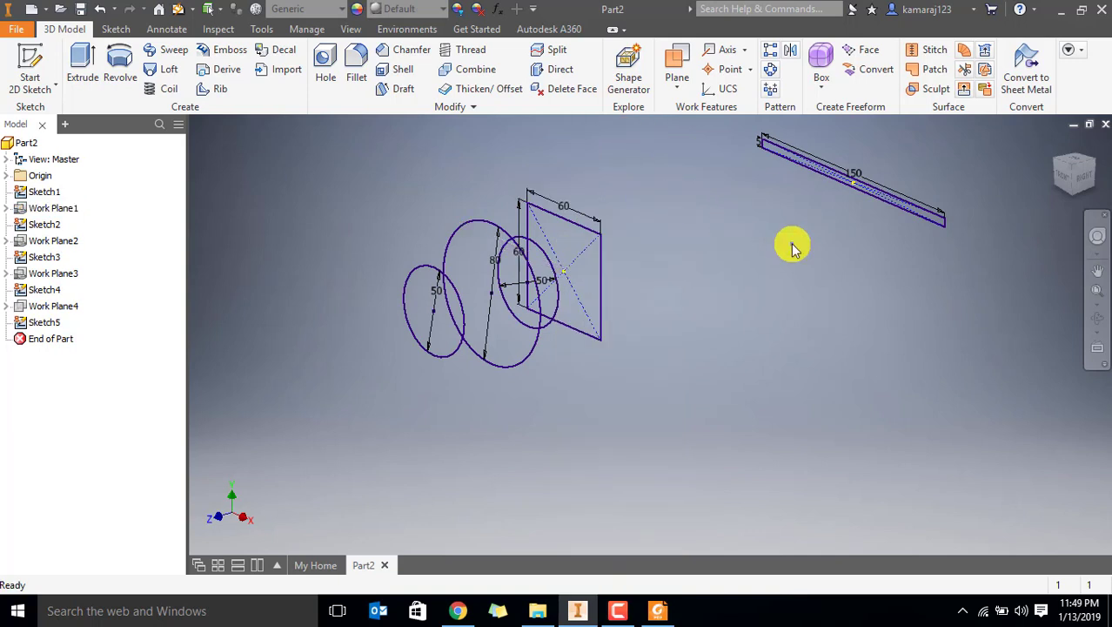
Loft a solid through the outer 50 mm circle, the 80 mm circle, the inner 50 mm circle and the 60 mm square
middle_click_drag(742, 297, 696, 340)
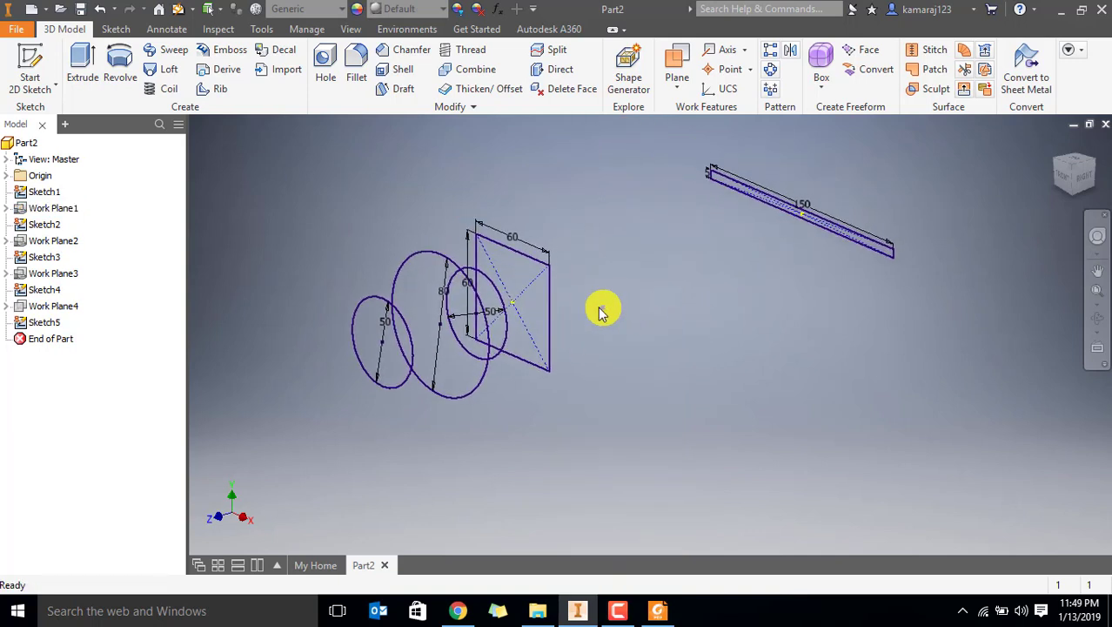
left_click(173, 71)
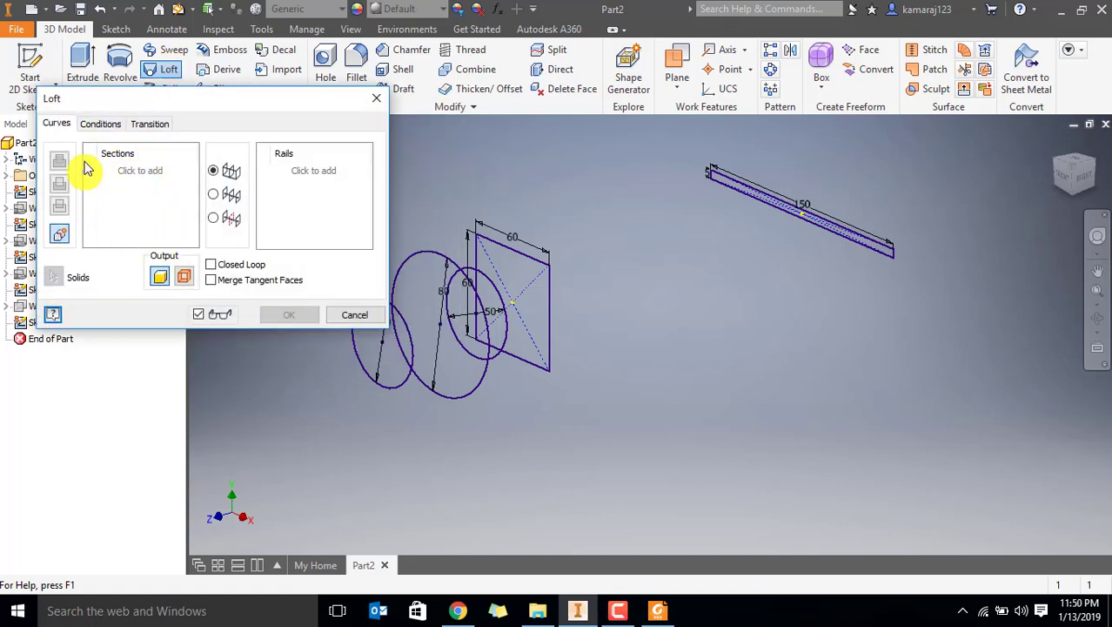
left_click_drag(271, 98, 219, 90)
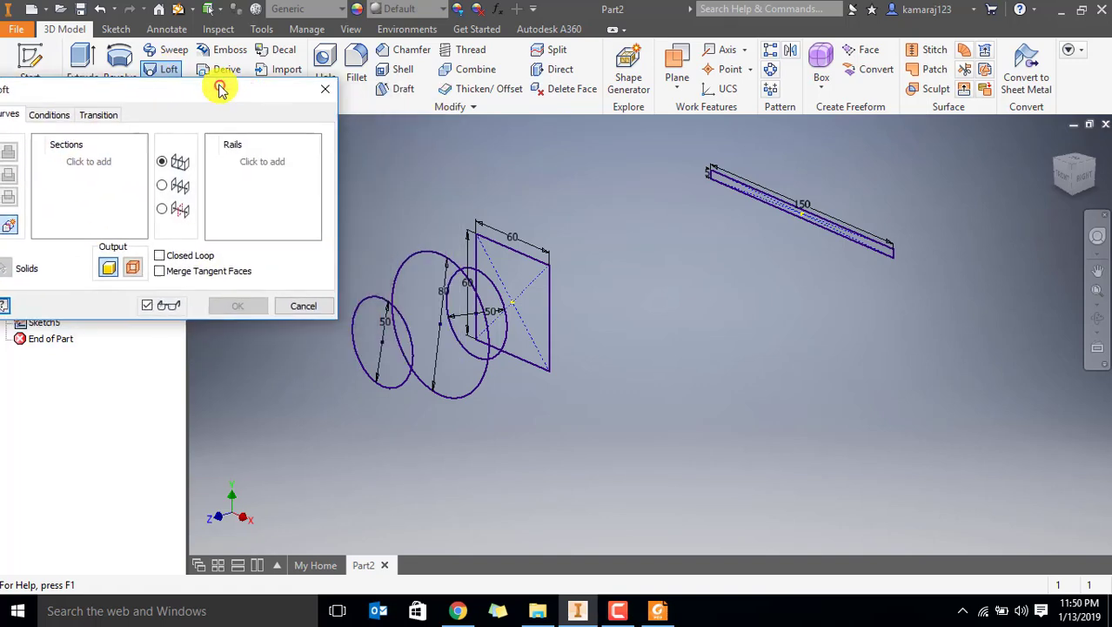
left_click(391, 305)
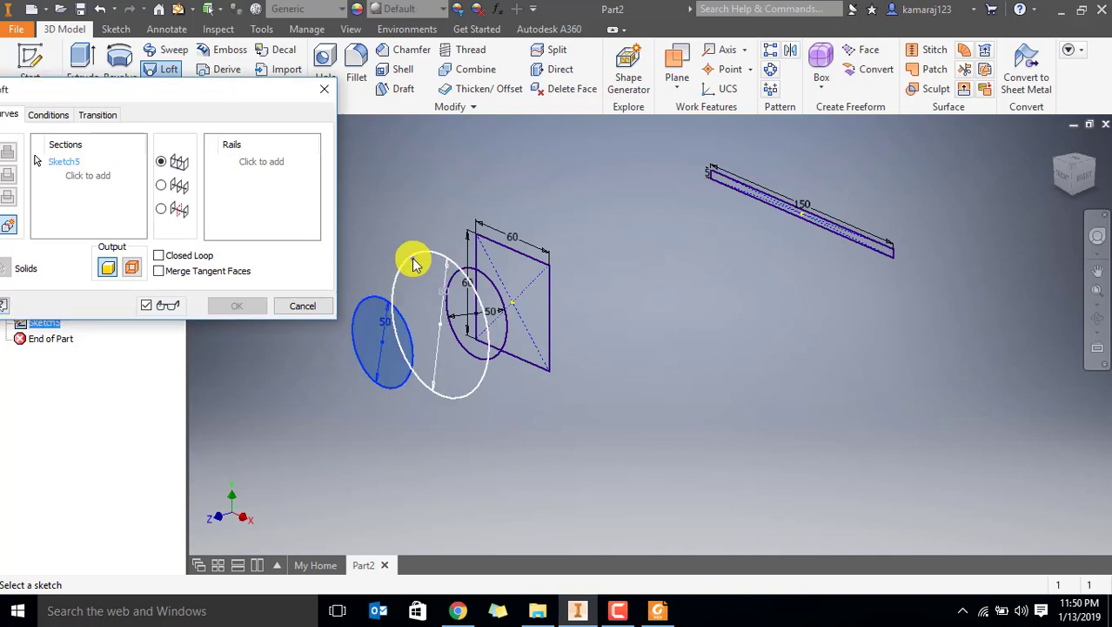
left_click(477, 266)
left_click(485, 276)
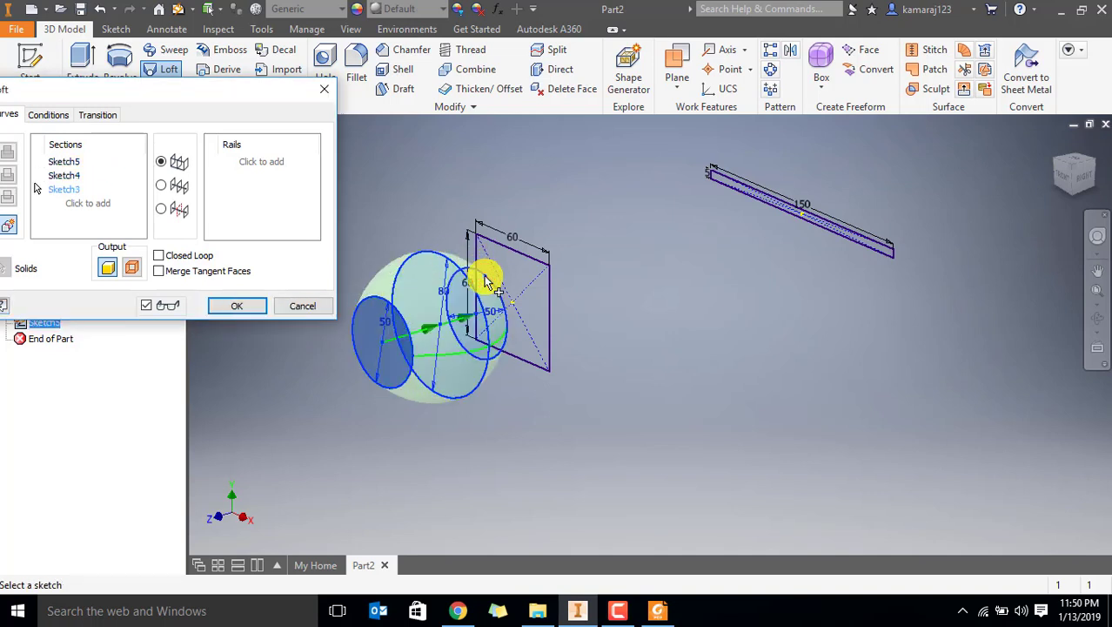
left_click(505, 256)
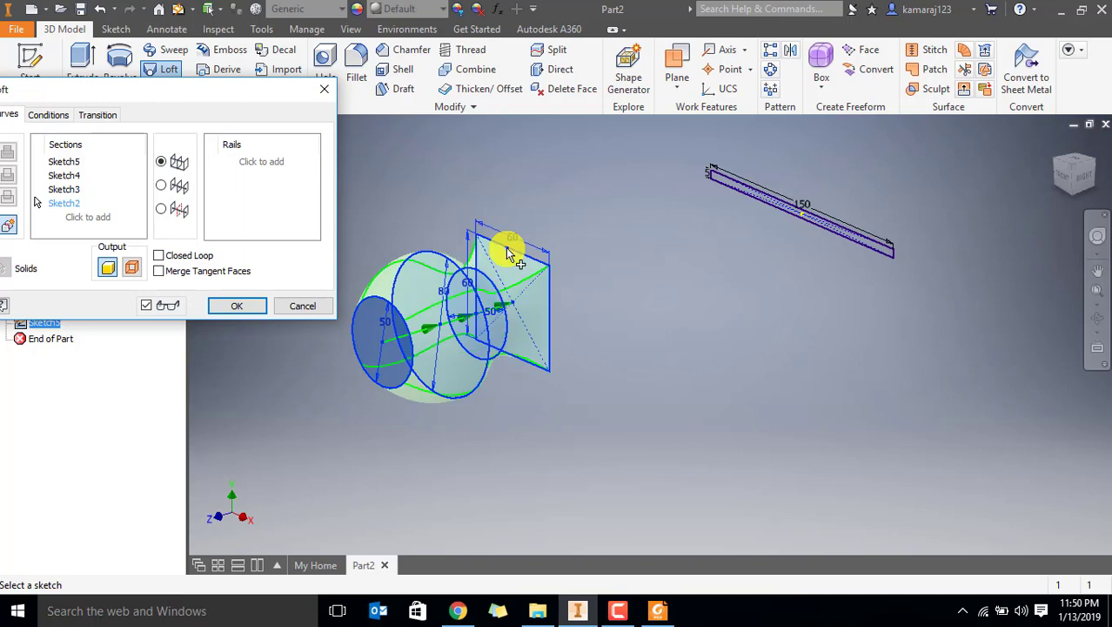
left_click(235, 306)
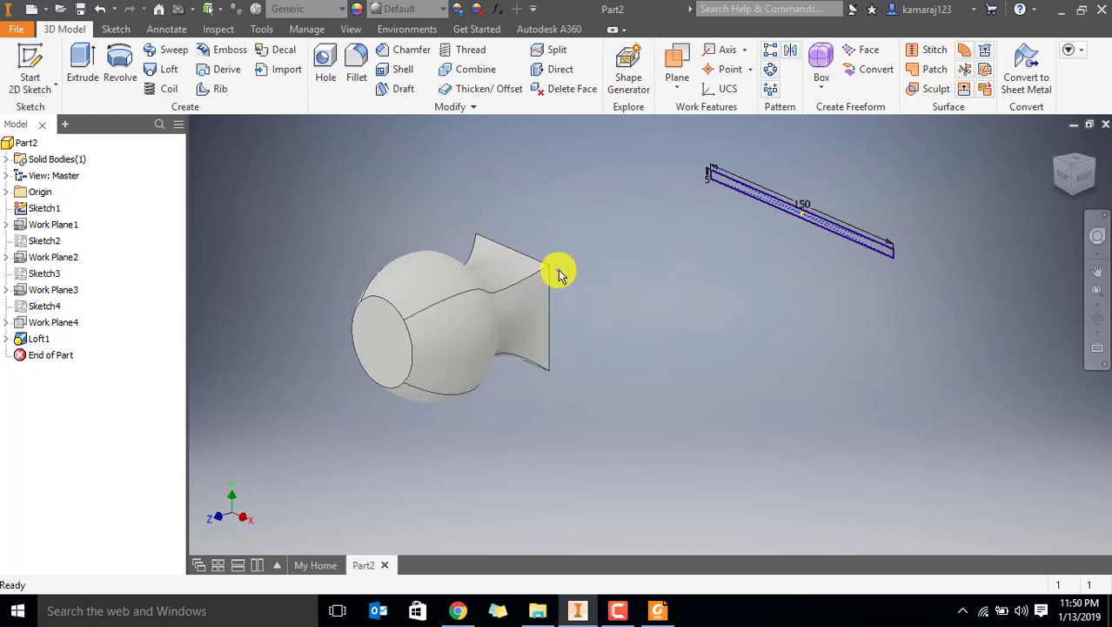
Try adding the 150 by 5 mm rectangle as a further section of the existing loft, and remove that section again
right_click(34, 338)
left_click(80, 393)
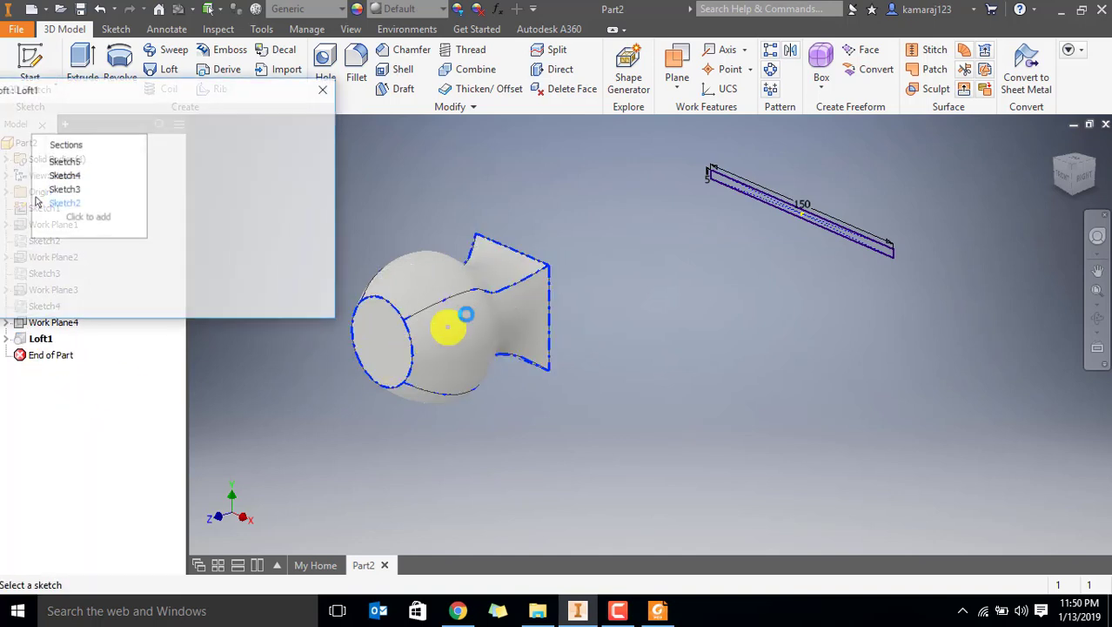
left_click(740, 188)
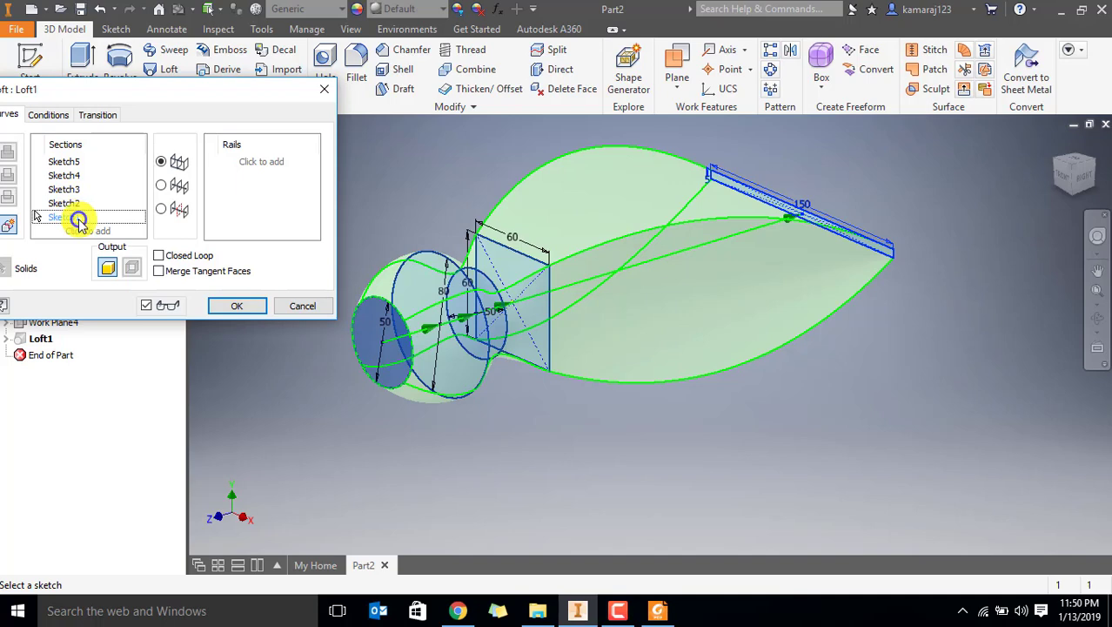
key("Delete")
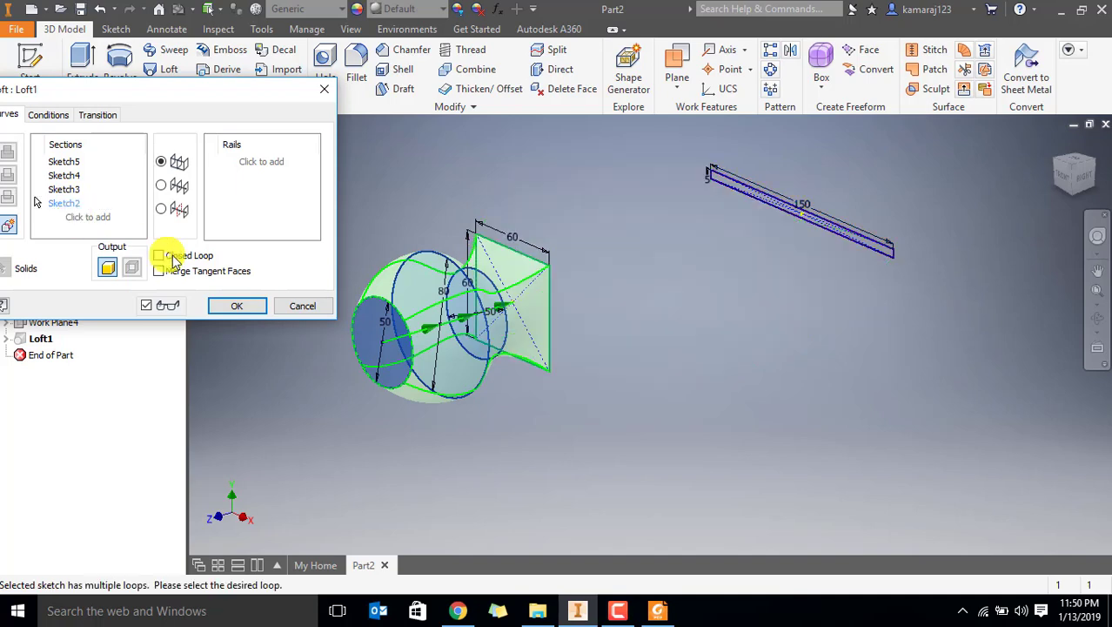
left_click(245, 307)
left_click(40, 339)
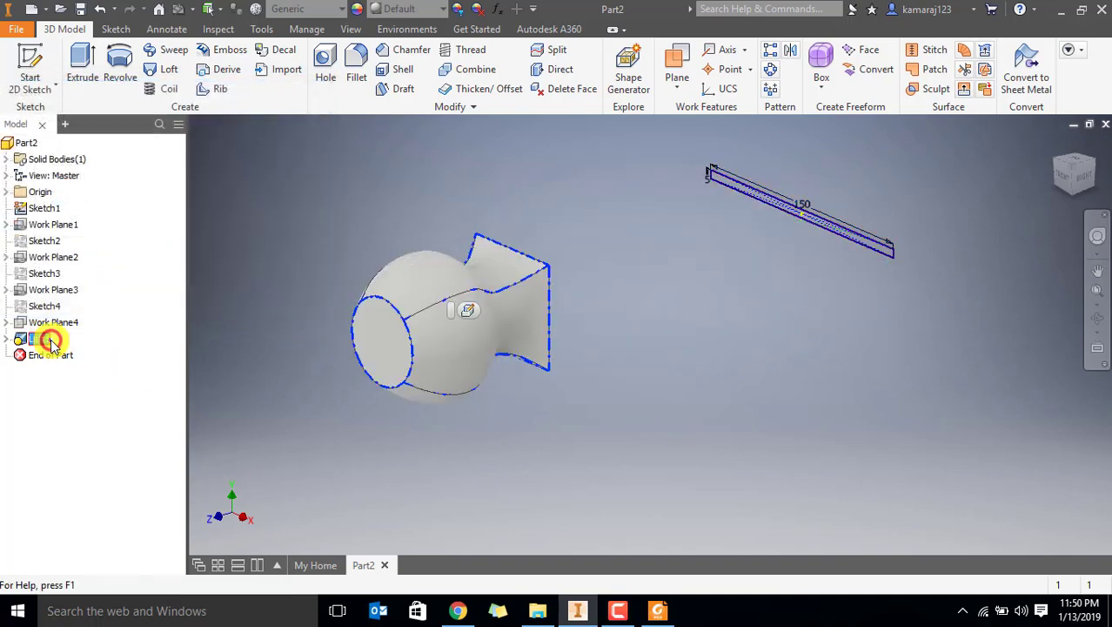
left_click(384, 239)
Create a second loft joining the square end face of the first loft to the 150 by 5 mm rectangle
mouse_move(558, 263)
middle_mouse_down("shift")
mouse_move(573, 264)
mouse_move(524, 270)
middle_mouse_up("shift")
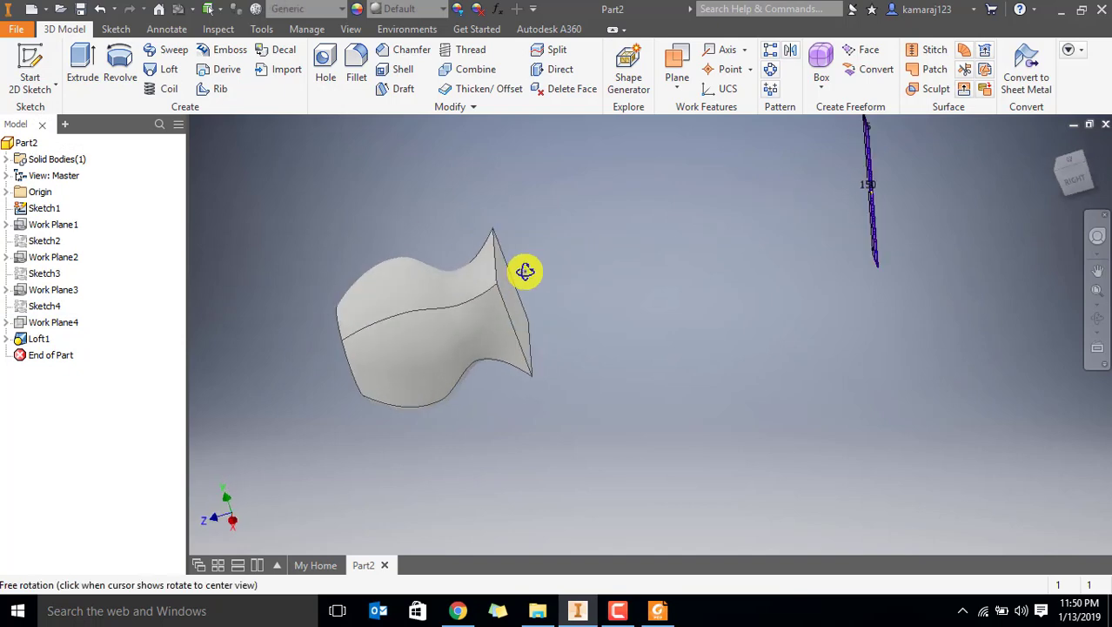
left_click(167, 69)
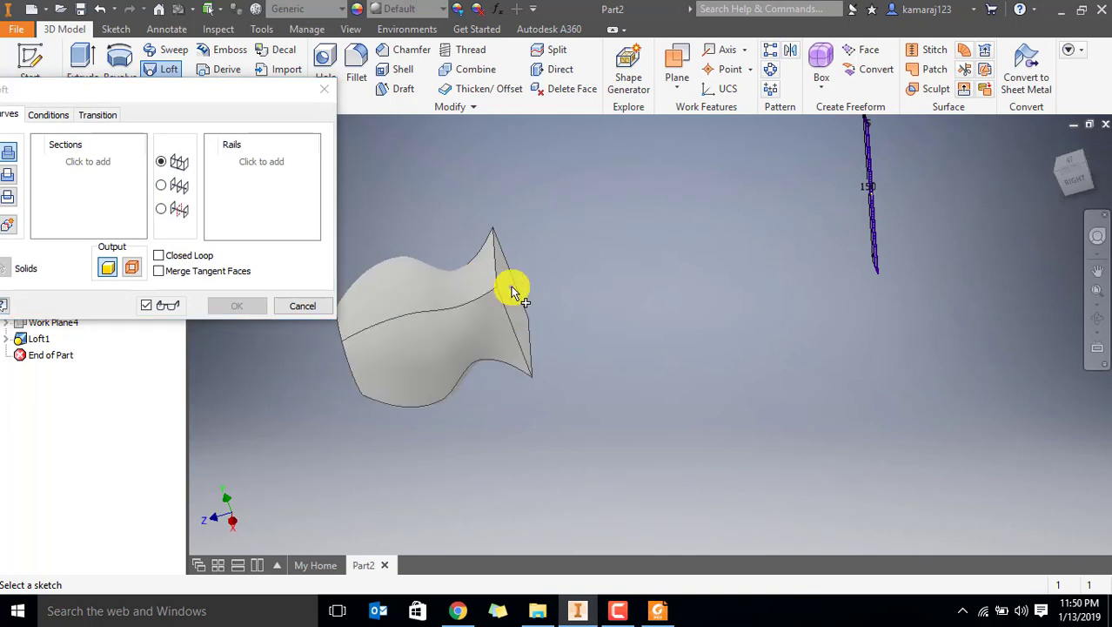
mouse_move(494, 249)
middle_mouse_down("shift")
mouse_move(558, 303)
mouse_move(451, 300)
middle_mouse_up("shift")
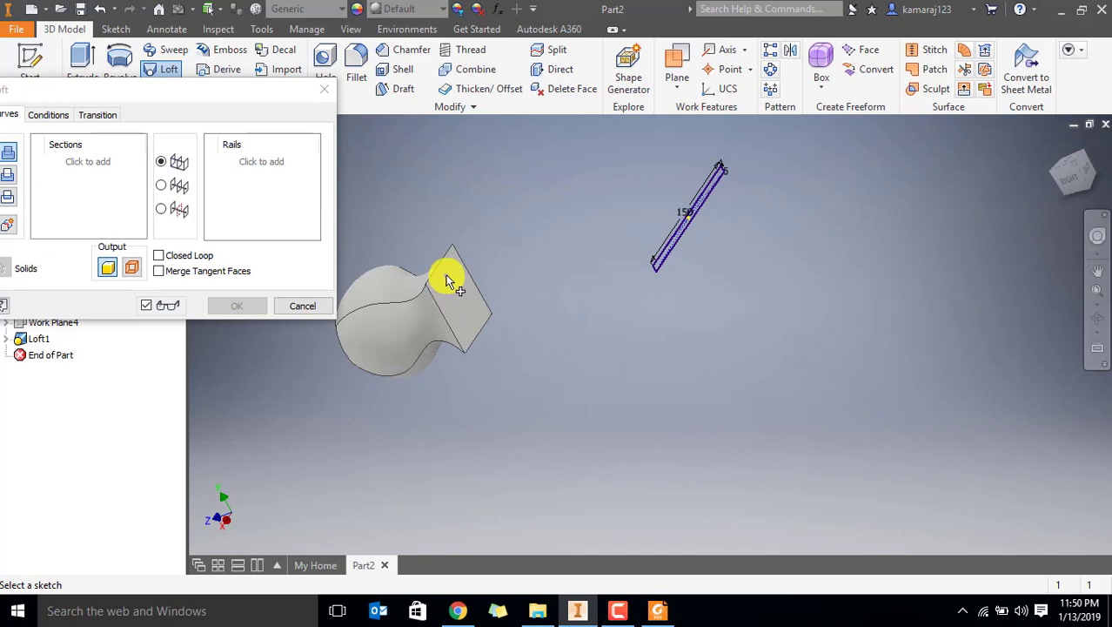
left_click(447, 266)
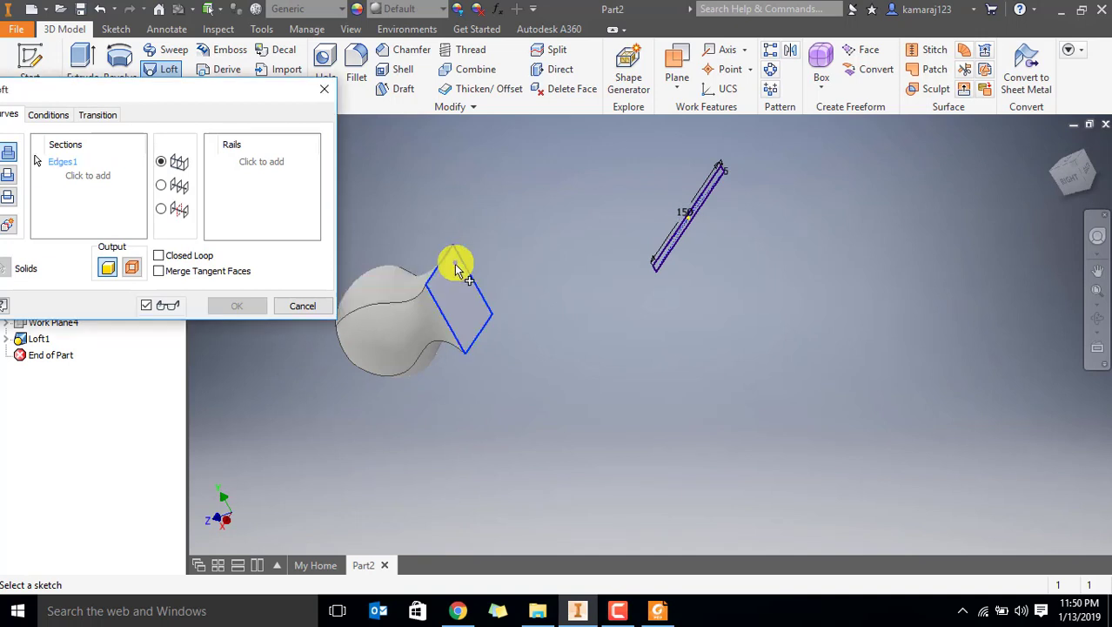
mouse_move(550, 203)
middle_mouse_down("shift")
mouse_move(516, 218)
mouse_move(658, 228)
mouse_move(516, 226)
mouse_move(609, 241)
mouse_move(572, 241)
mouse_move(479, 311)
mouse_move(402, 300)
mouse_move(435, 285)
mouse_move(491, 333)
mouse_move(503, 328)
mouse_move(460, 316)
middle_mouse_up("shift")
left_click(557, 237)
scroll(456, 319, "down", 3)
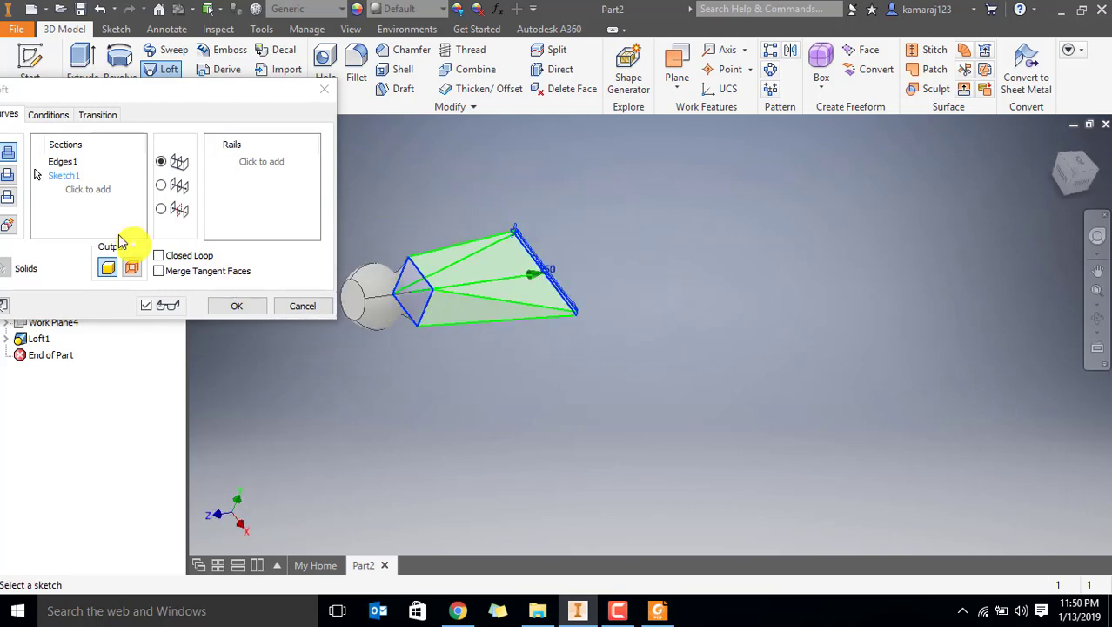
left_click(232, 305)
scroll(423, 291, "up", 3)
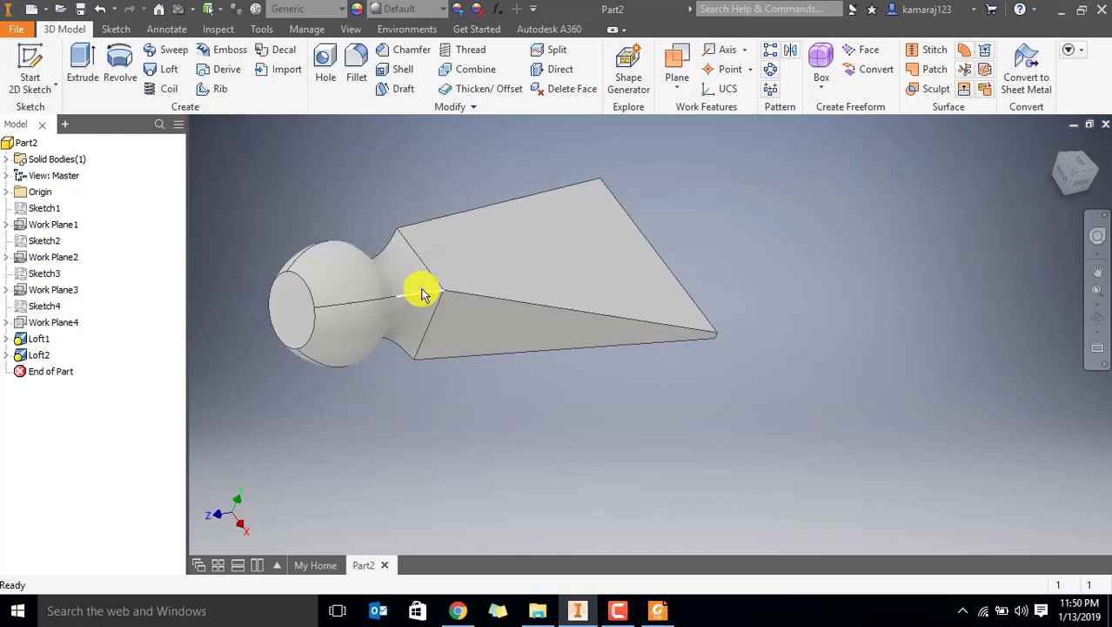
Examine the finished lofted hammer from the side and in an isometric view matching the drawing's pictorial orientation
middle_click_drag(422, 291, 487, 270, "shift")
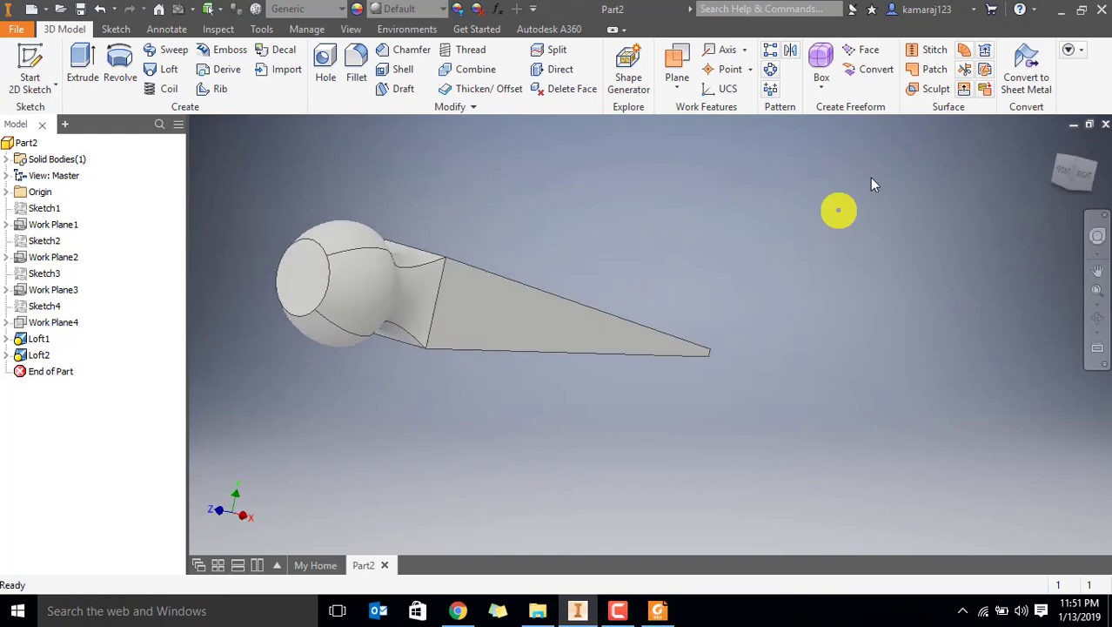
left_click(1073, 166)
scroll(769, 393, "up", 2)
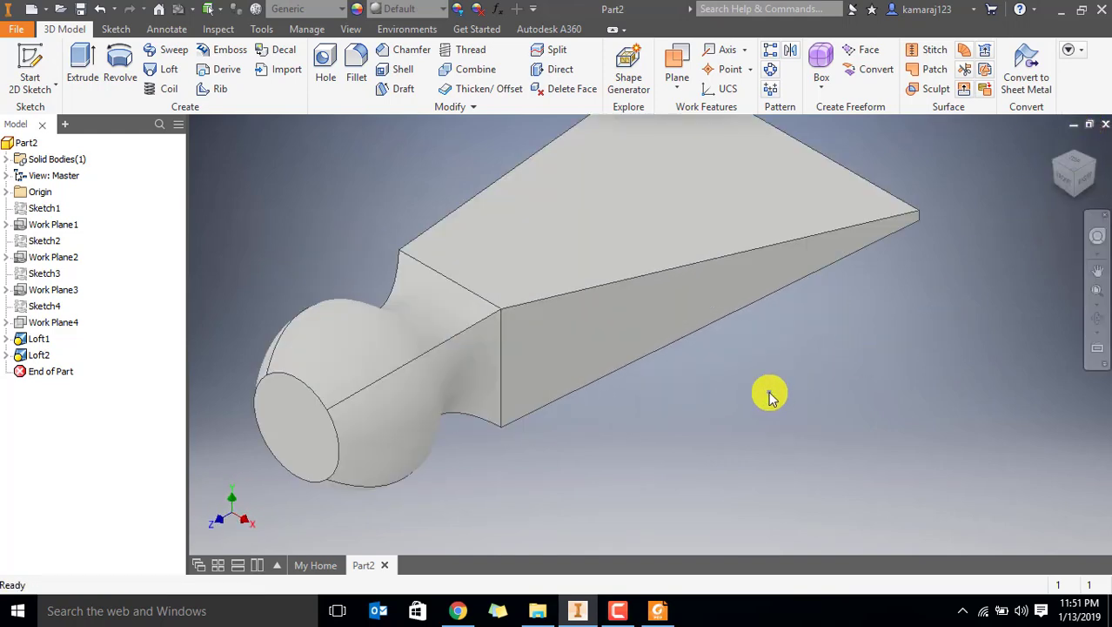
scroll(766, 383, "down", 1)
scroll(723, 323, "up", 1)
scroll(707, 321, "down", 1)
scroll(705, 323, "up", 1)
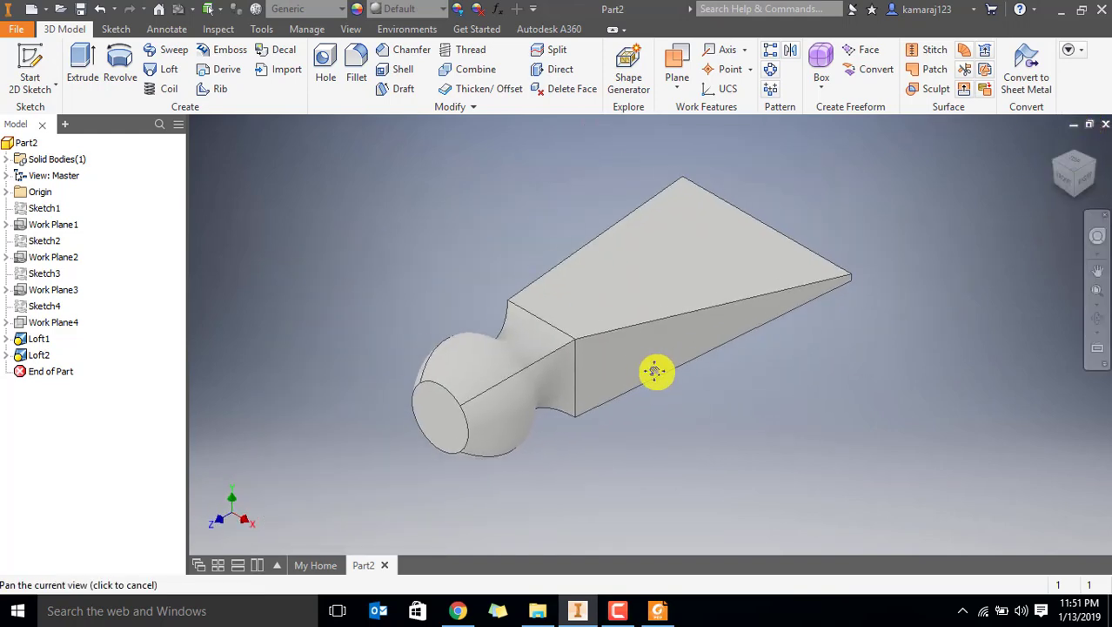
middle_click_drag(653, 367, 633, 364)
scroll(718, 357, "down", 1)
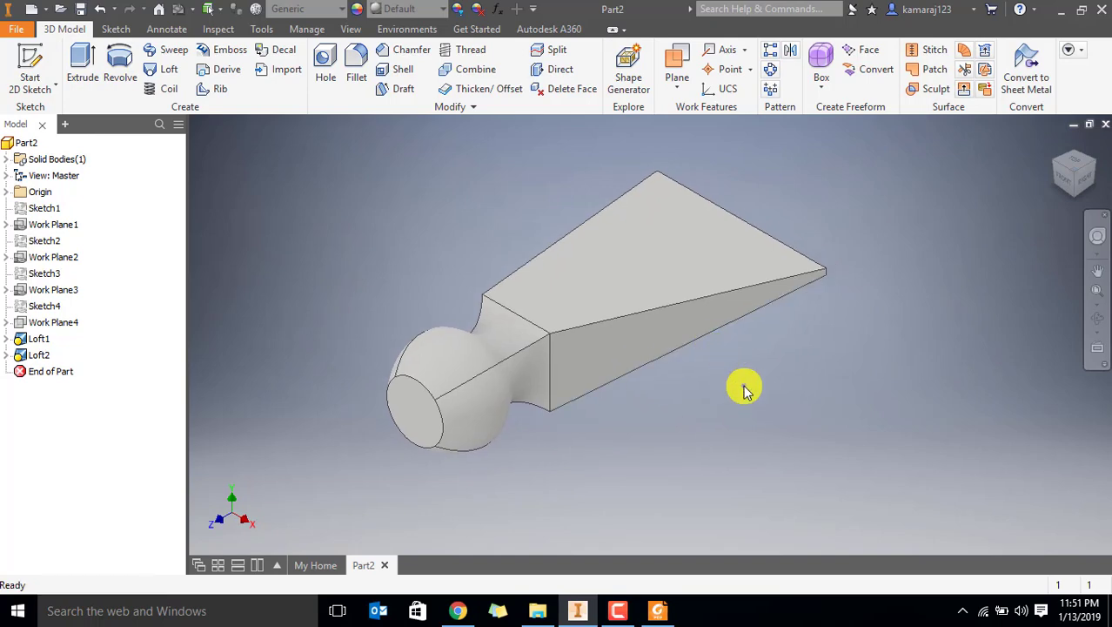
Switch to the lab manual PDF in Foxit Reader to compare its drawing with the lofted model, and return to Inventor
left_click(657, 610)
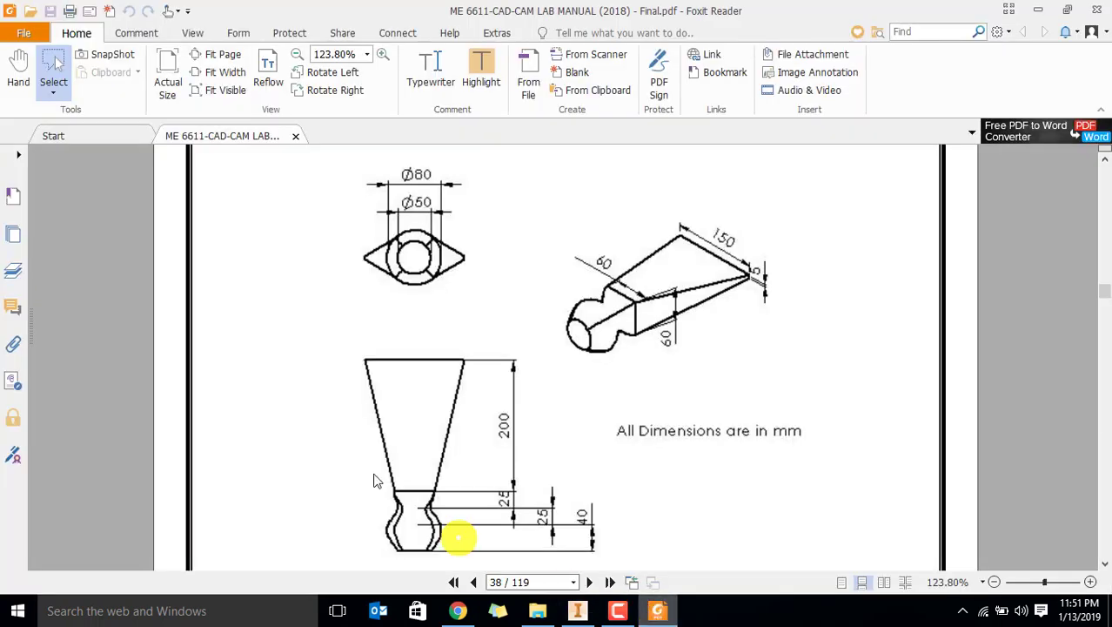
left_click(658, 608)
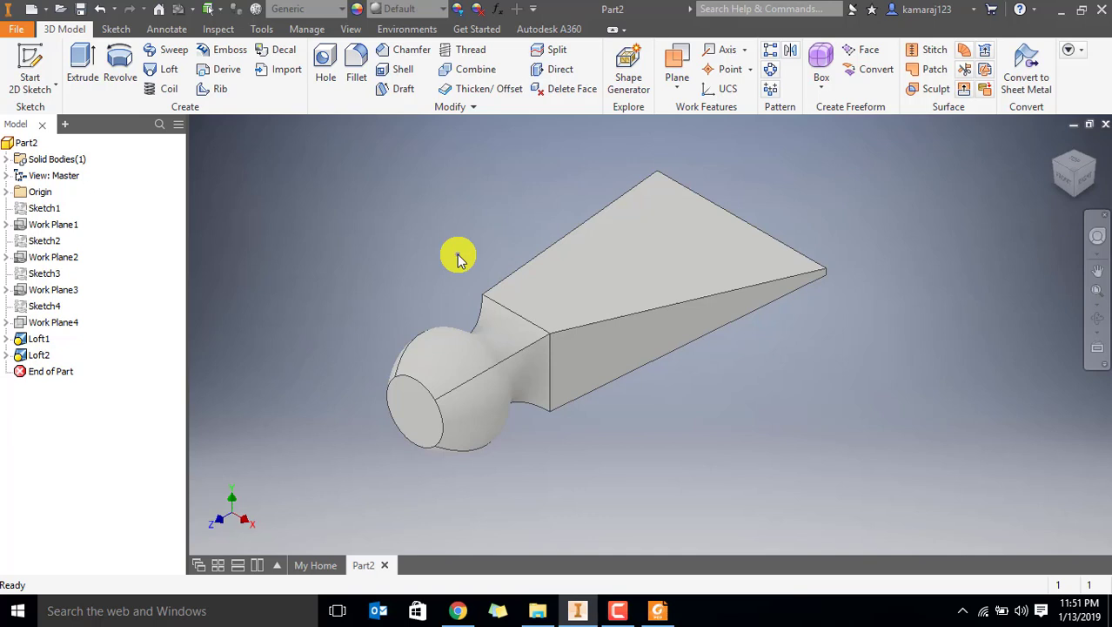
middle_click_drag(458, 259, 447, 273)
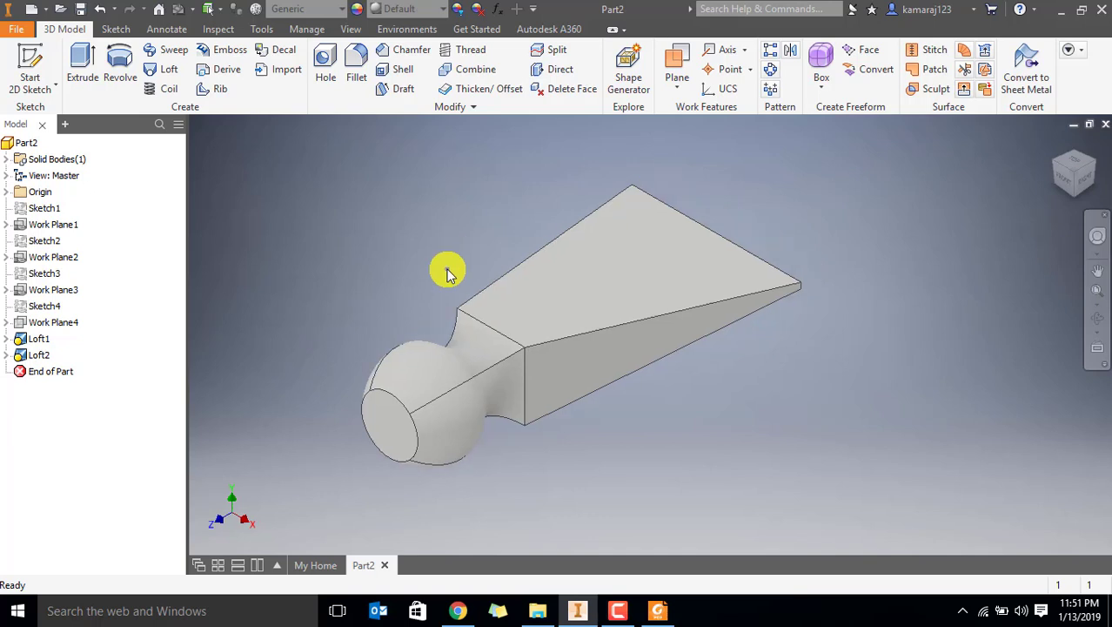